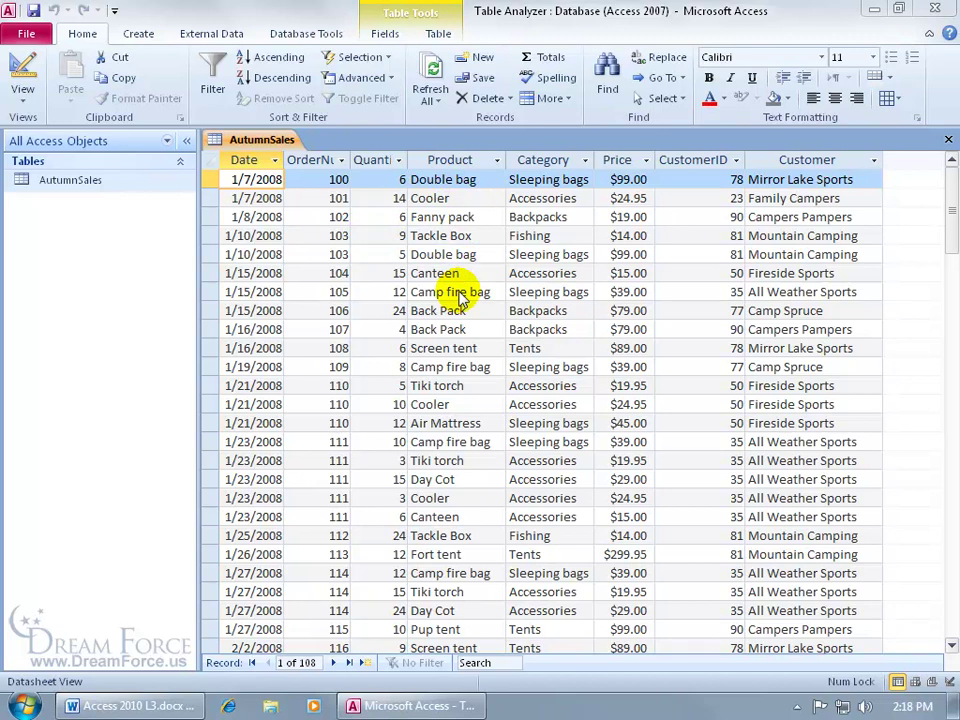
Select the AutumnSales table and run Analyze Table from Database Tools
click(88, 183)
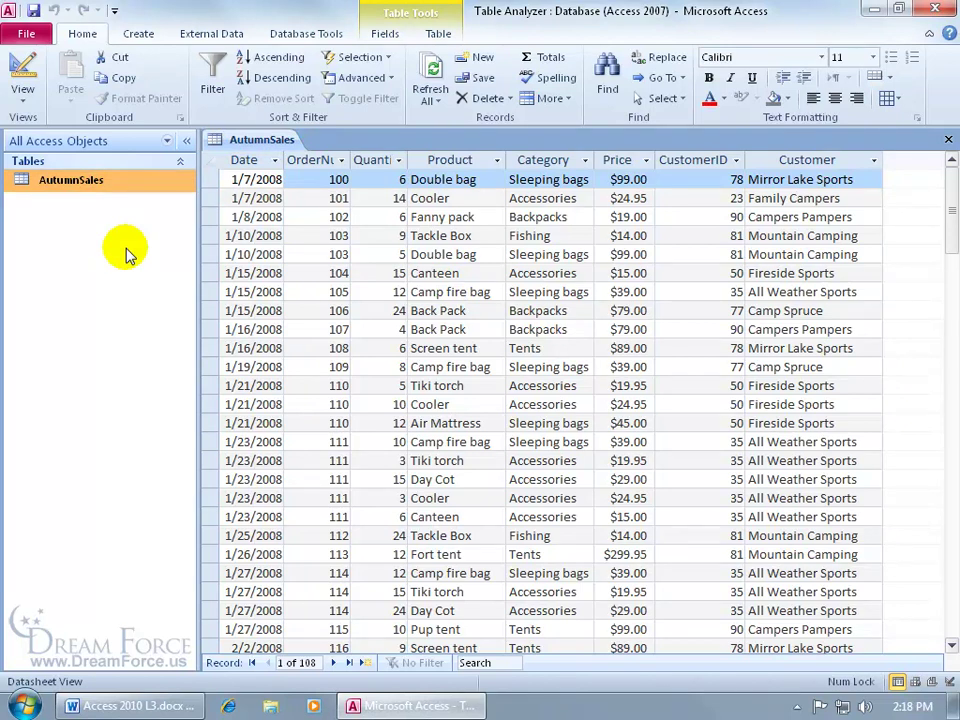
click(302, 33)
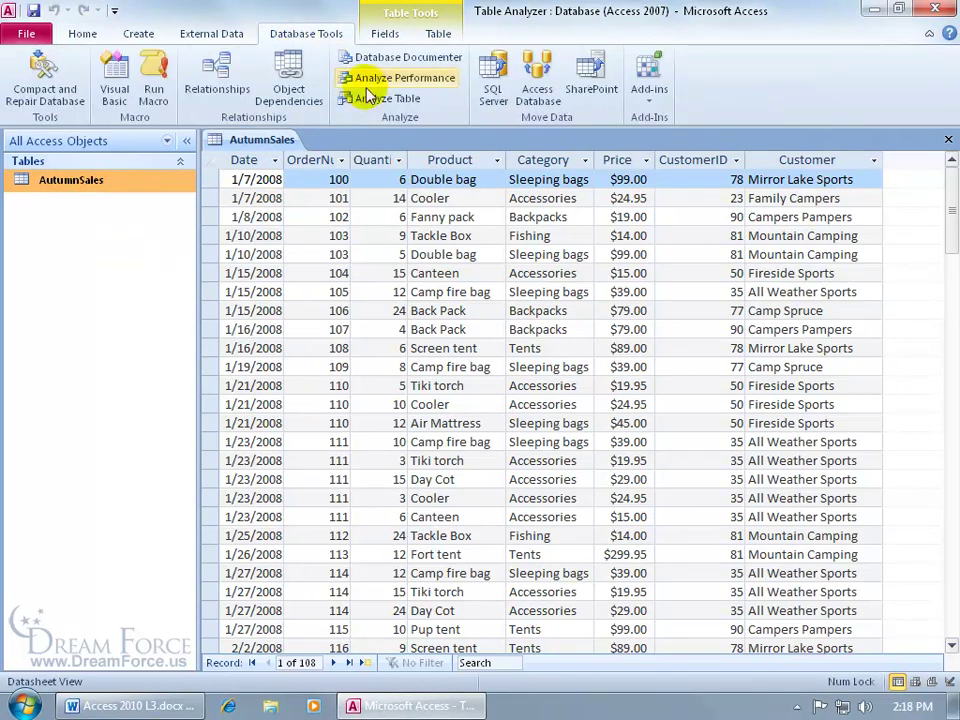
click(420, 102)
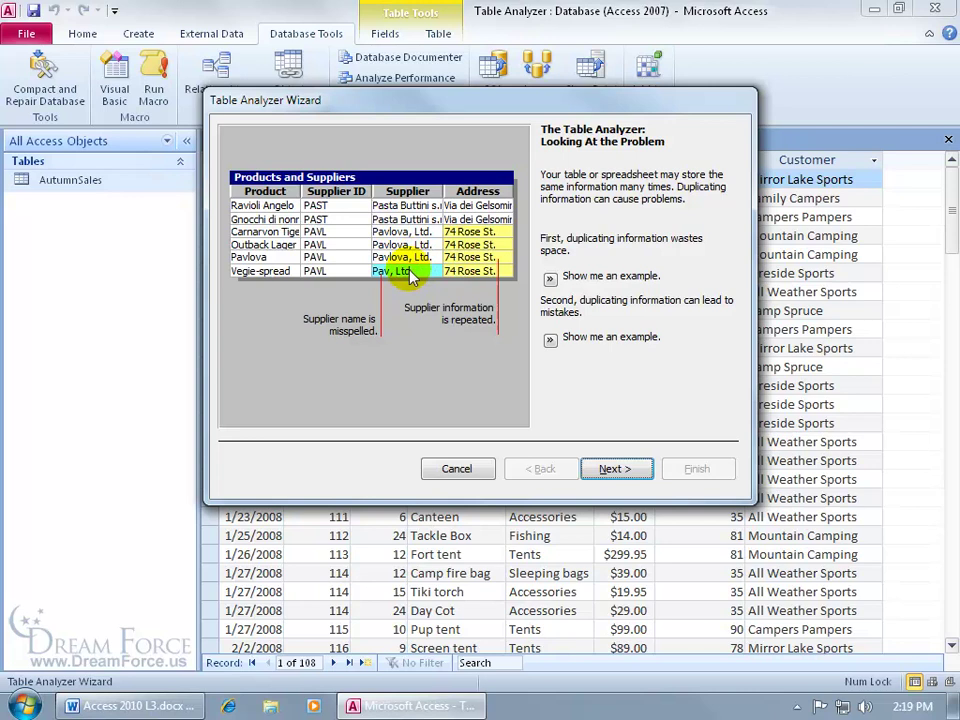
Skip both introductory pages of the Table Analyzer Wizard
click(606, 468)
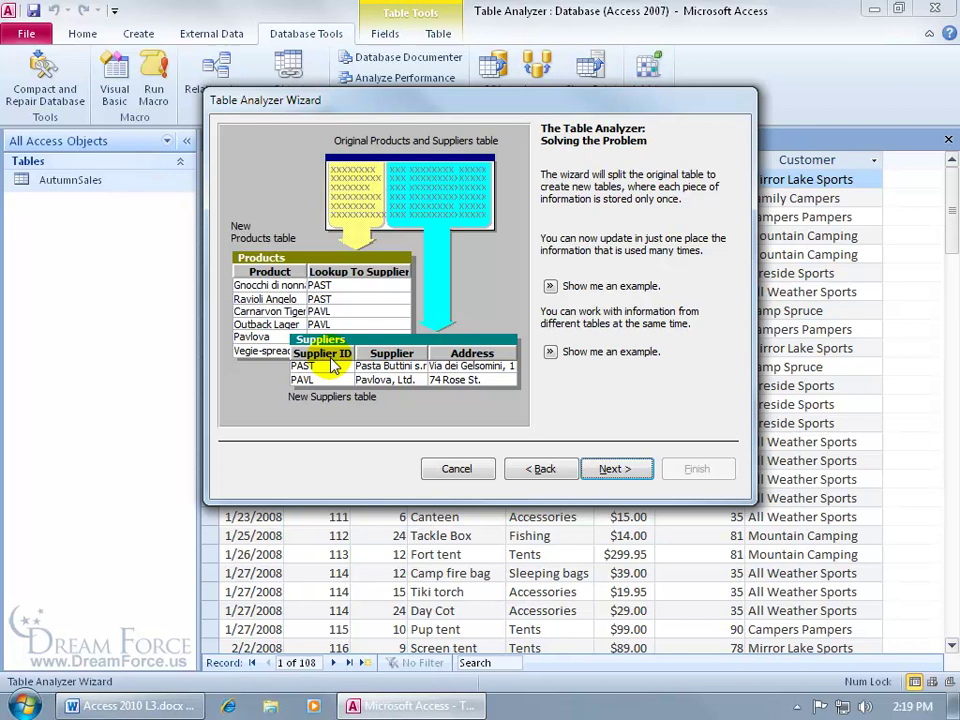
click(614, 470)
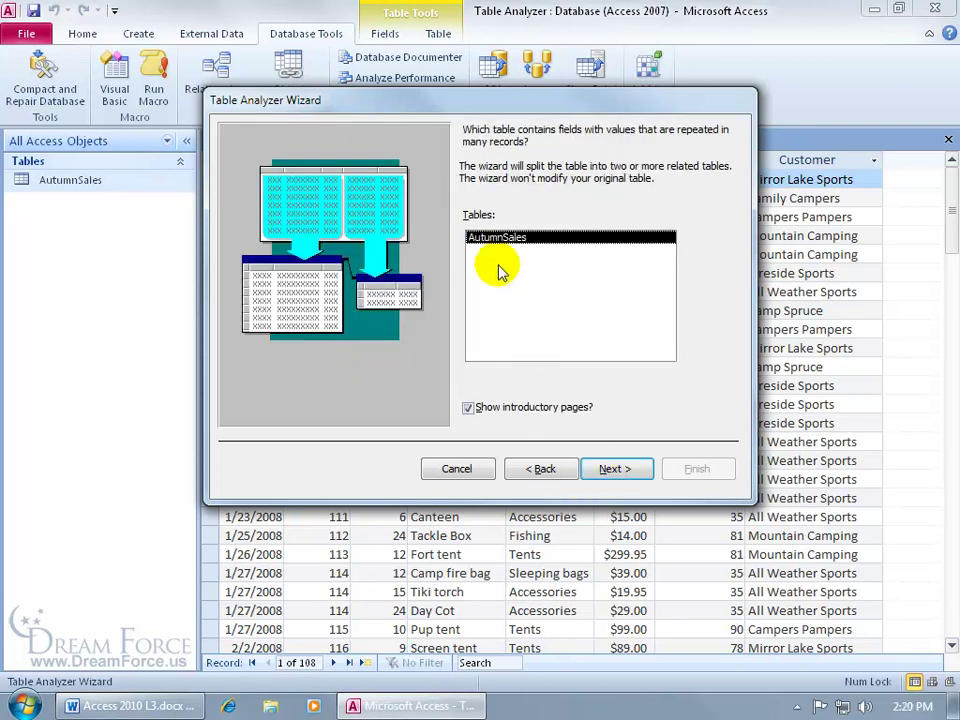
Accept AutumnSales as the table to split and choose 'No, I want to decide'
click(613, 466)
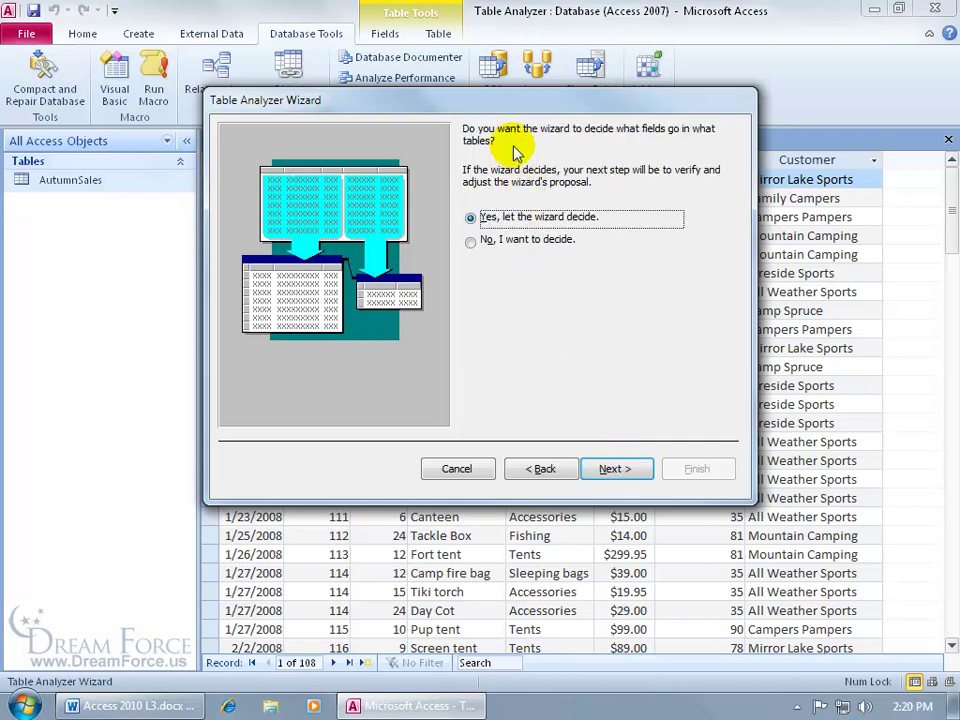
click(545, 241)
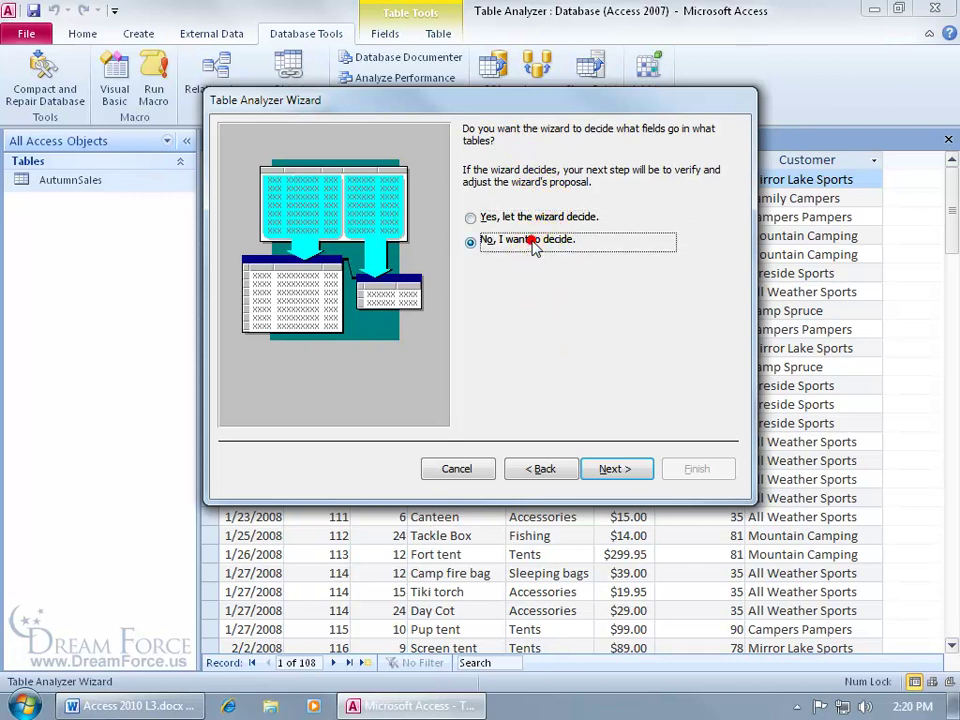
click(614, 469)
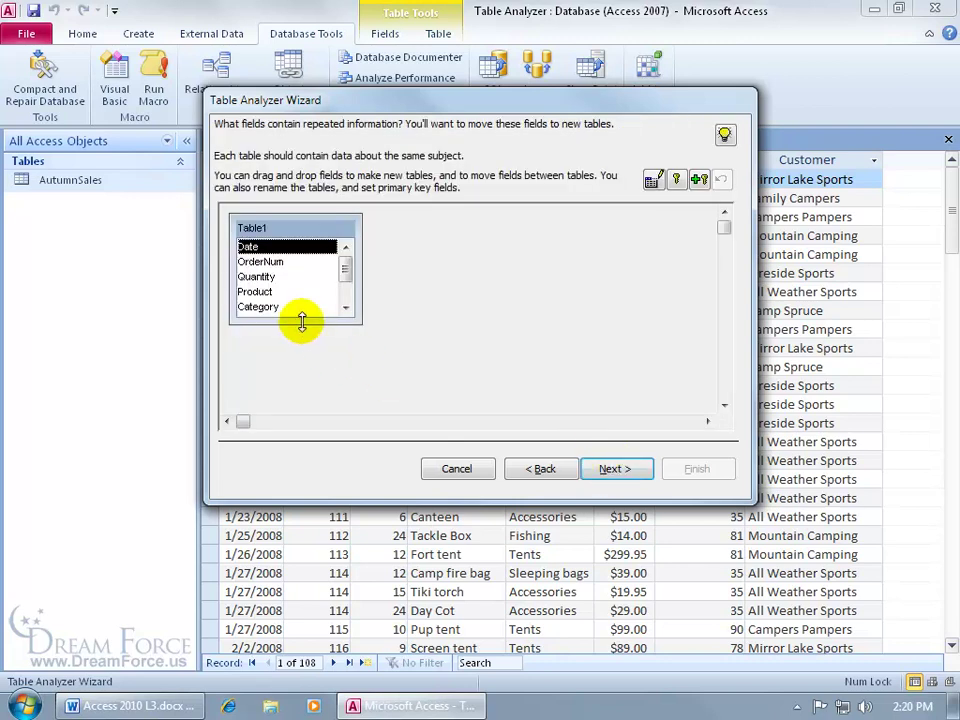
Move CustomerID out of Table1 into a new table named tblCustomers
drag(297, 355, 296, 371)
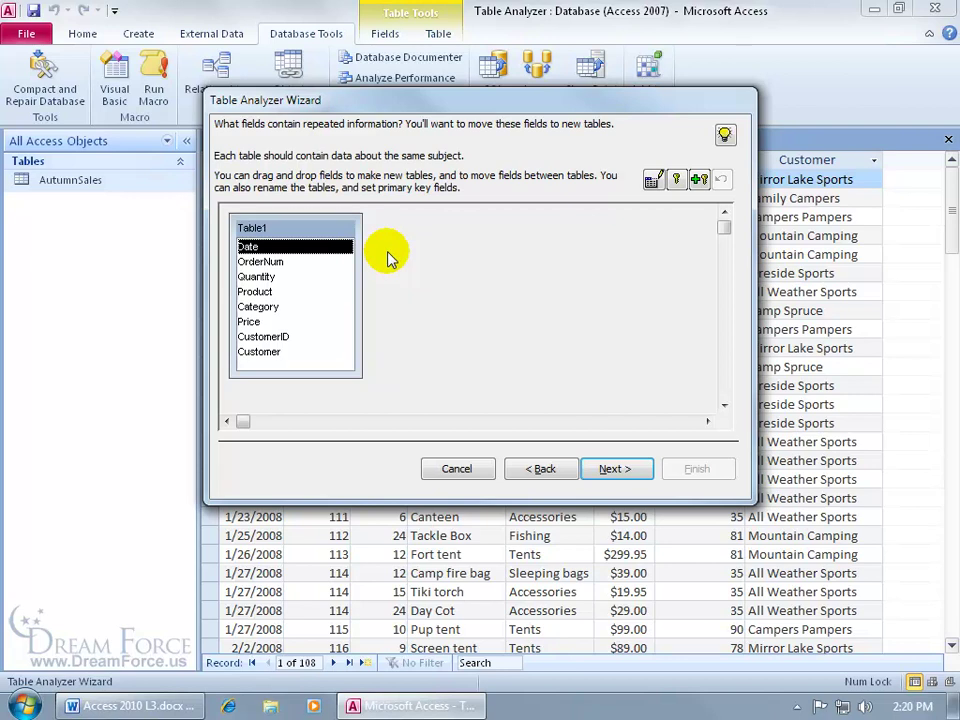
click(285, 337)
drag(285, 338, 511, 300)
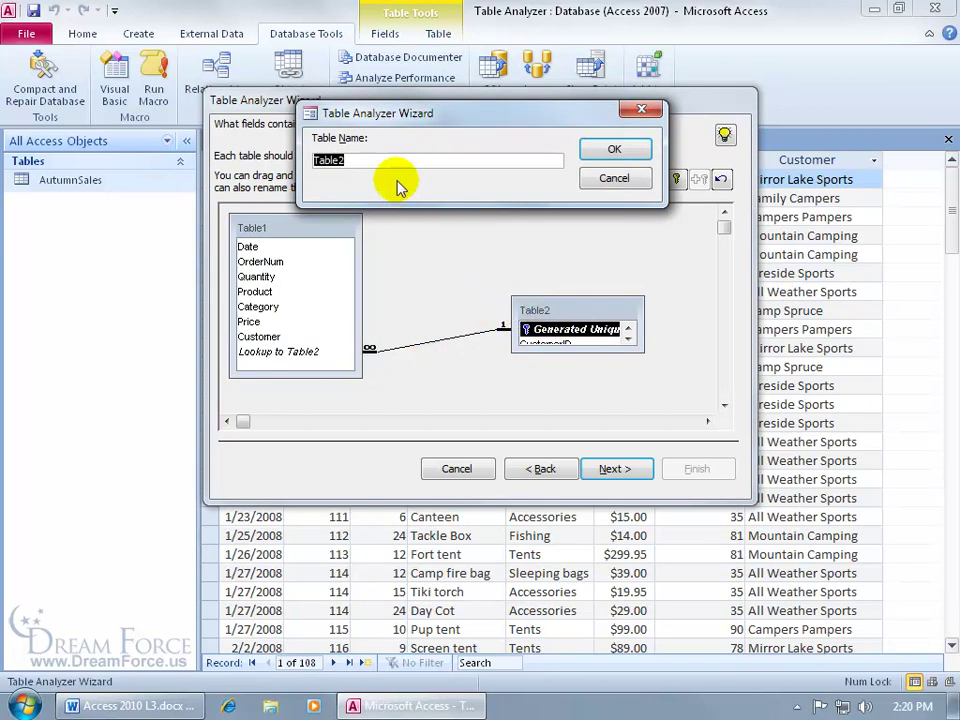
text(t)
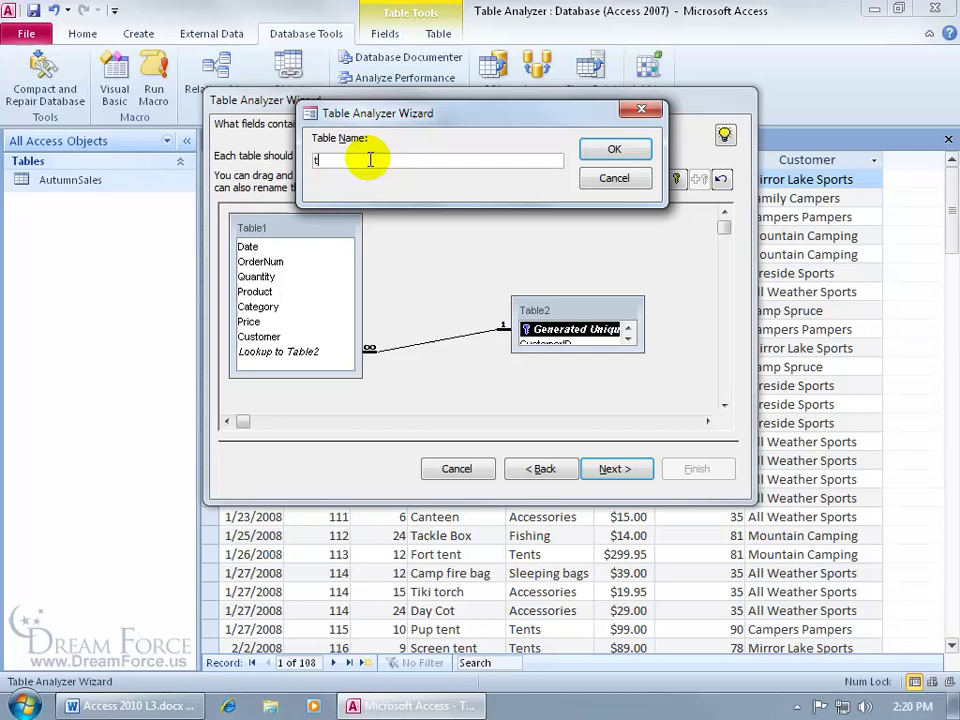
text(blCustomers)
key(Return)
Make CustomerID the unique identifier of tblCustomers and move Customer into it
drag(554, 349, 554, 363)
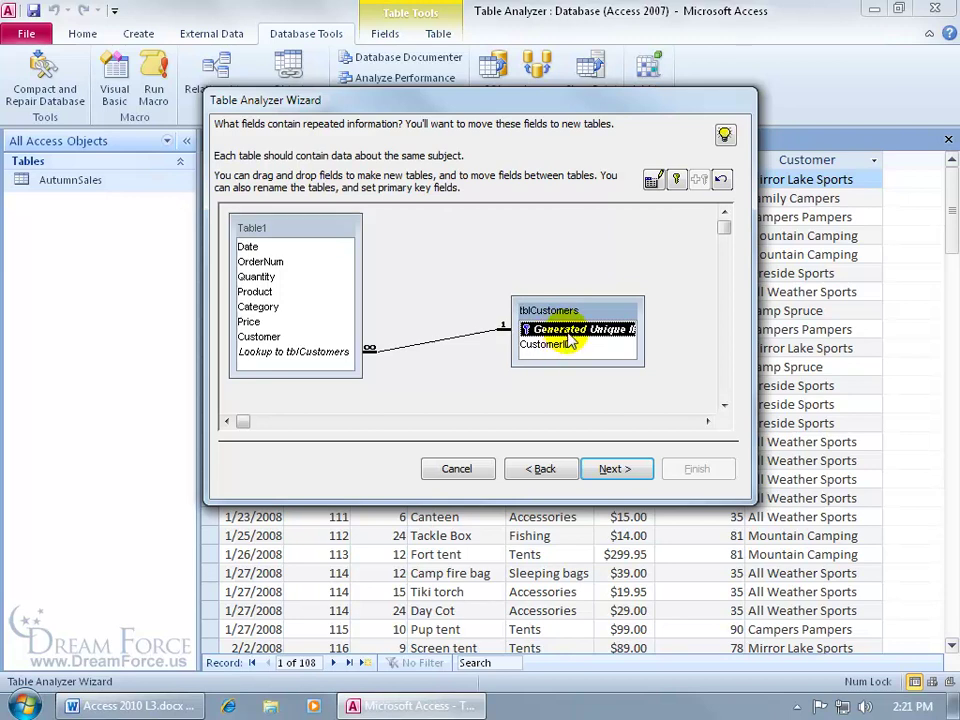
click(564, 345)
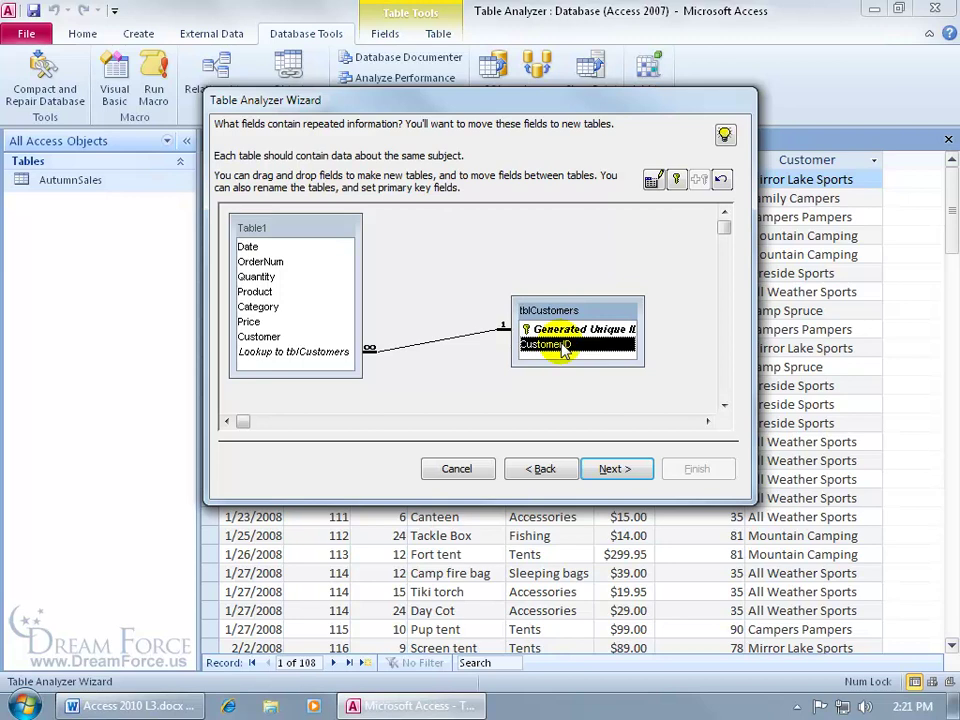
click(676, 179)
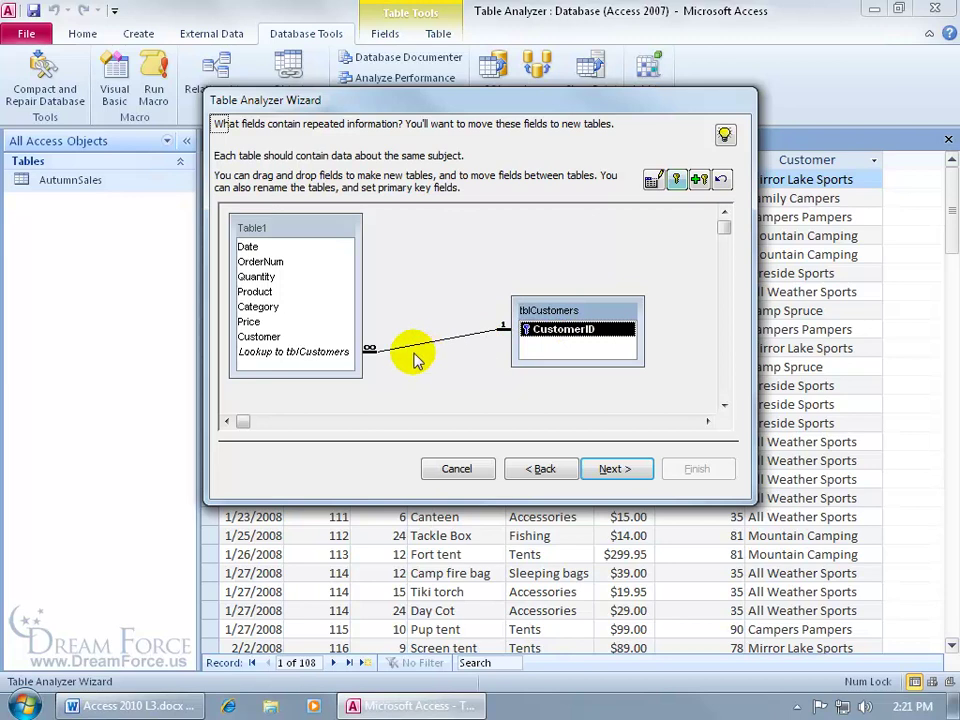
click(300, 336)
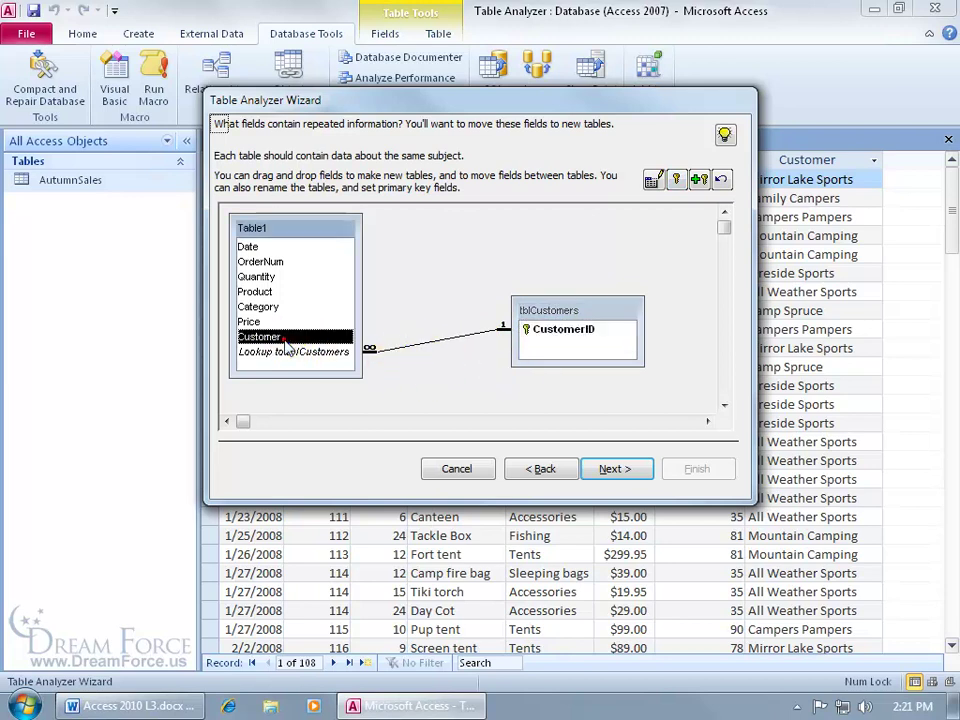
drag(300, 336, 555, 344)
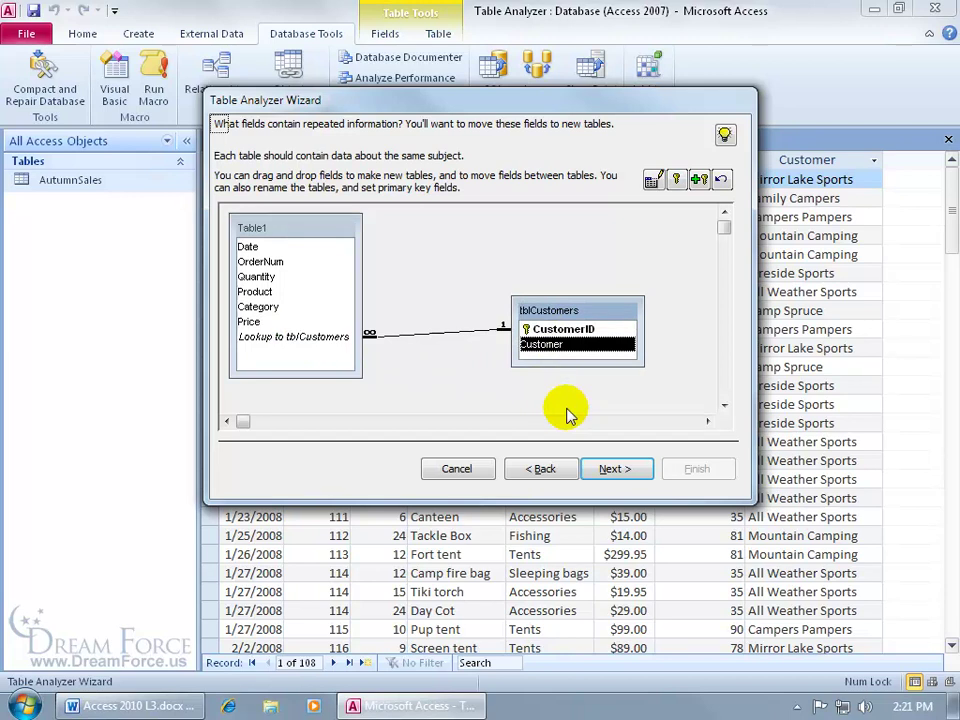
Split the Product field off into a new table named tblProducts
click(256, 292)
drag(256, 292, 464, 255)
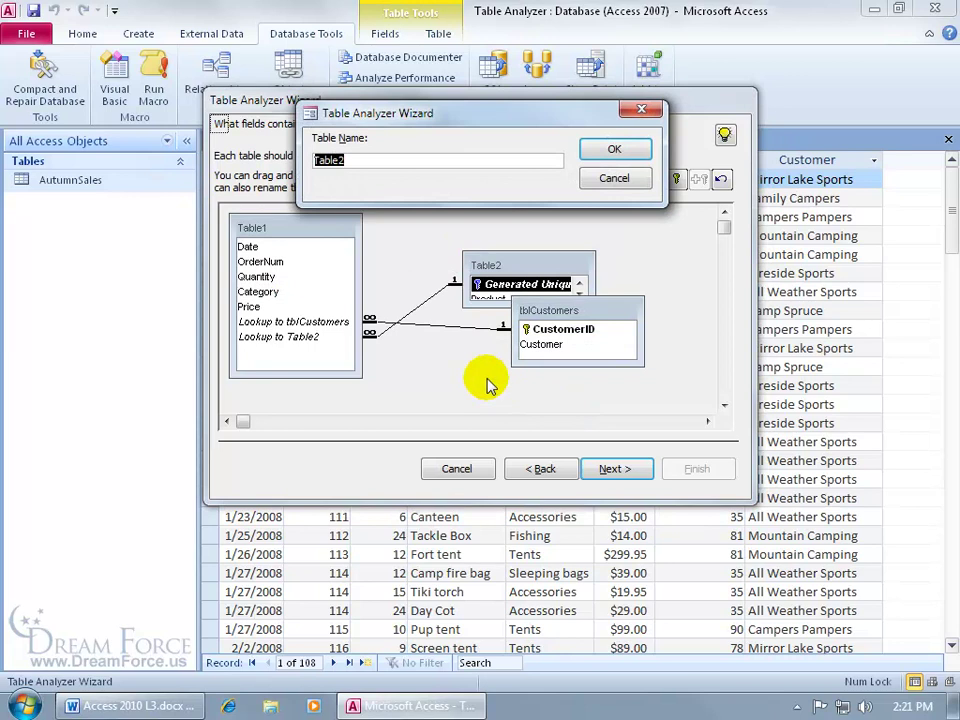
text(tblProducts)
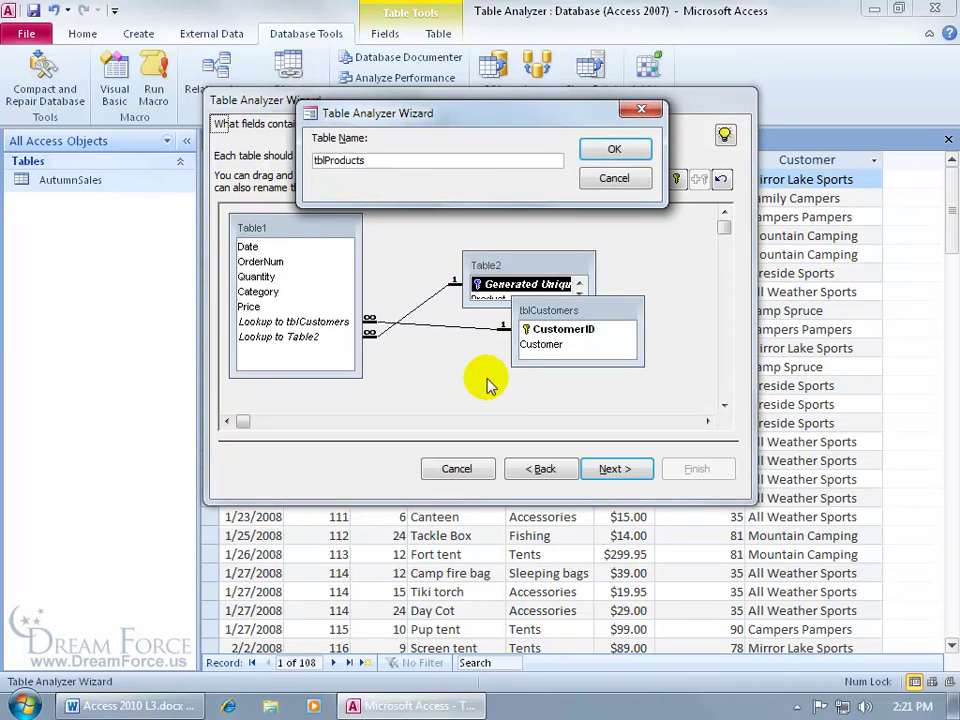
key(Return)
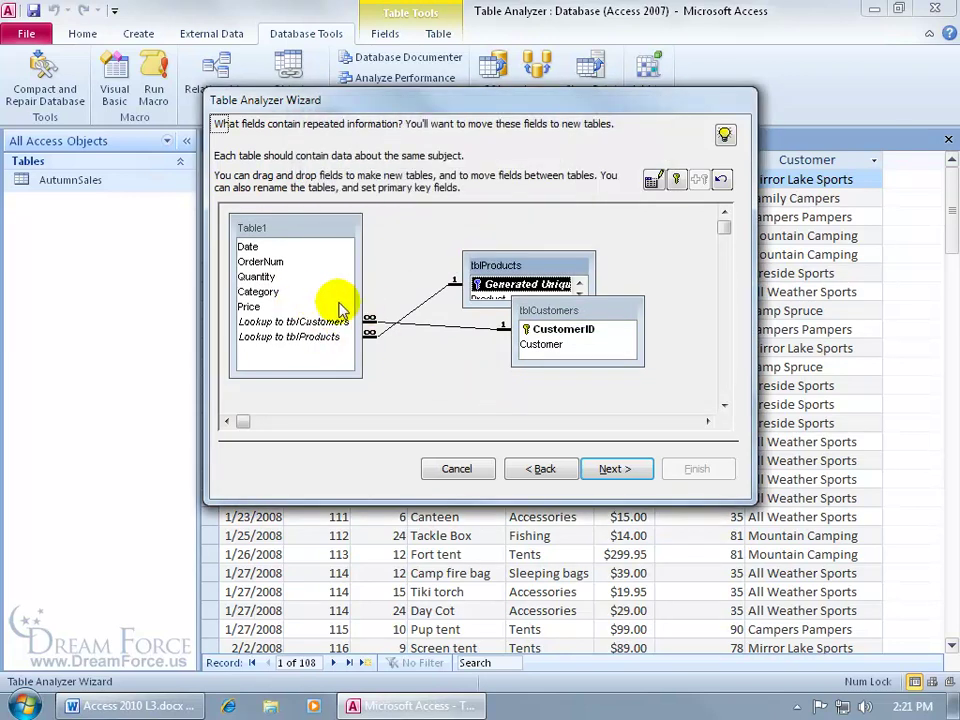
Go back, select 'Yes, let the wizard decide', and view its Table1–Table5 proposal
drag(566, 312, 553, 343)
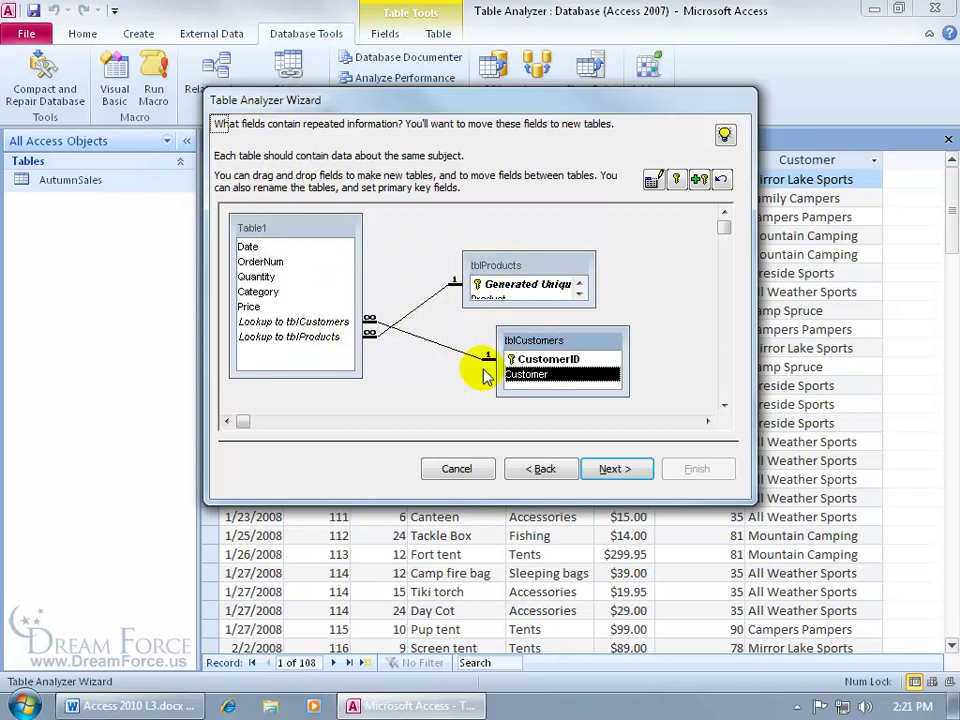
click(544, 469)
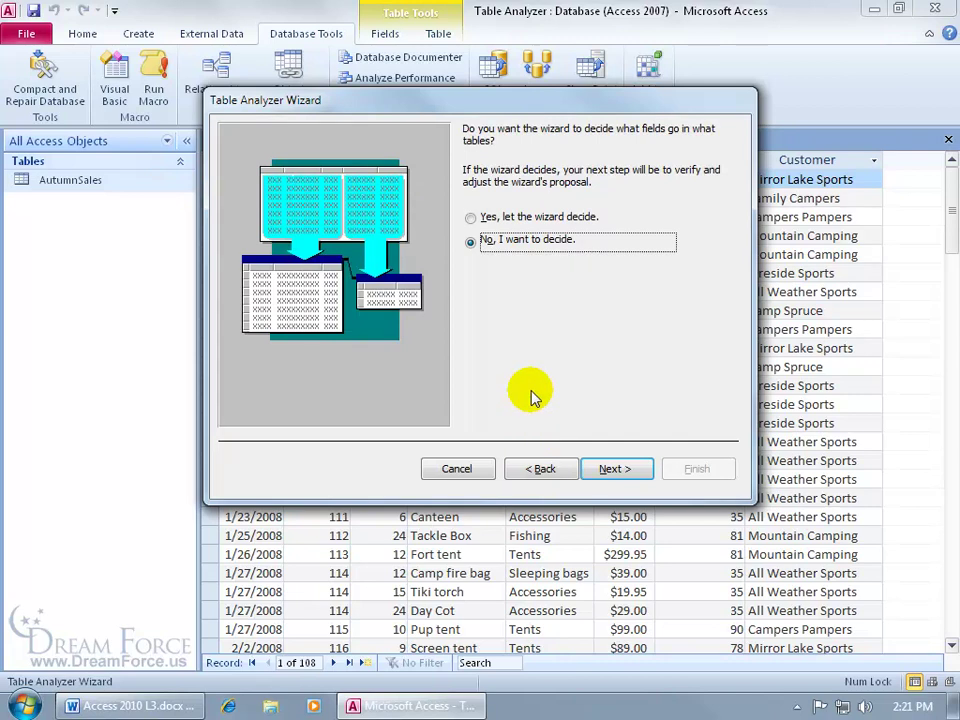
click(471, 218)
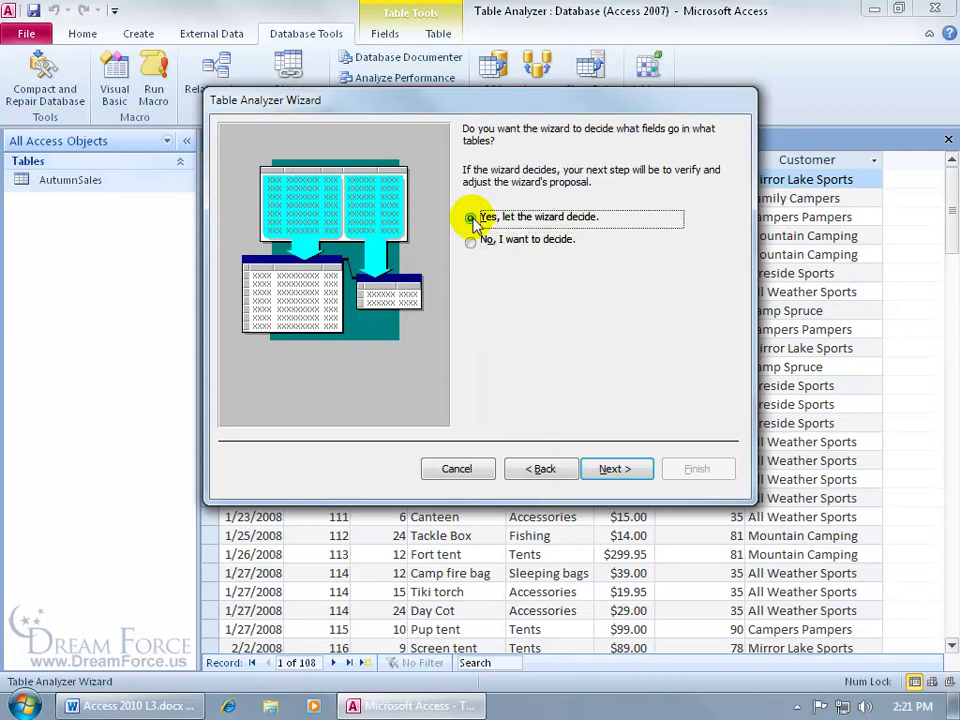
click(615, 468)
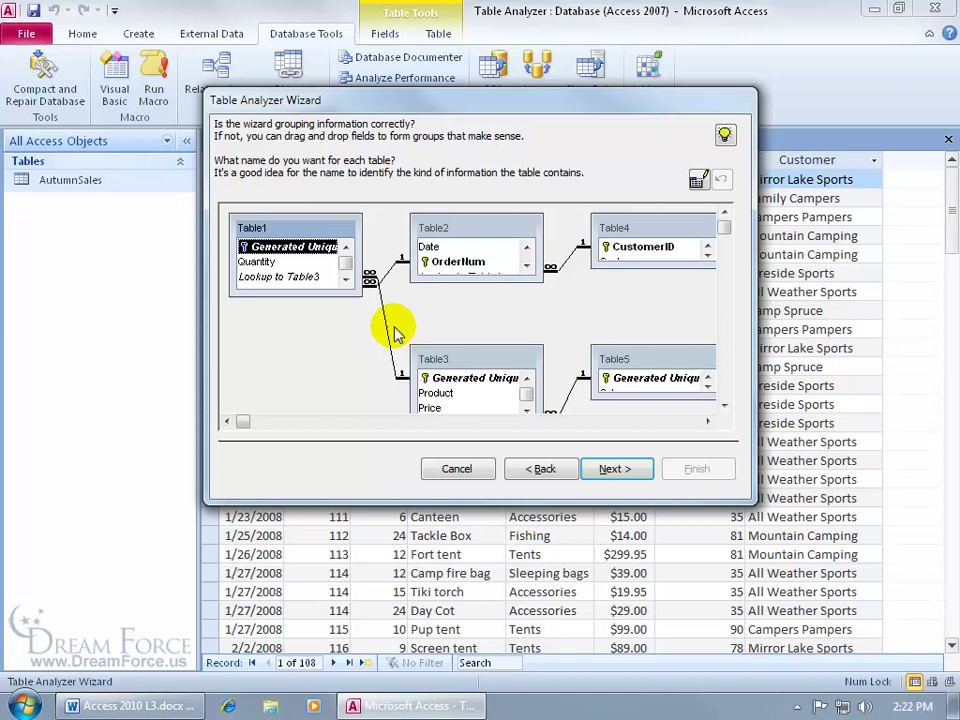
Reposition Table2–Table5 and enlarge Table5, Table2 and Table4 so Category, lookup and Customer fields show
drag(428, 350, 526, 223)
drag(519, 336, 505, 353)
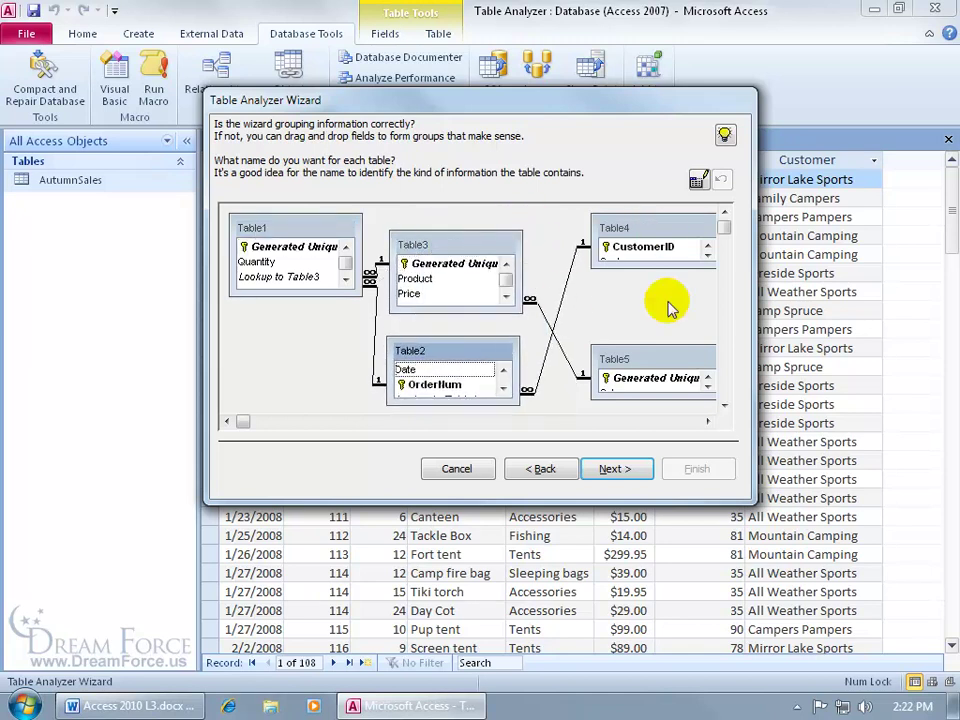
drag(658, 360, 602, 236)
drag(689, 222, 671, 343)
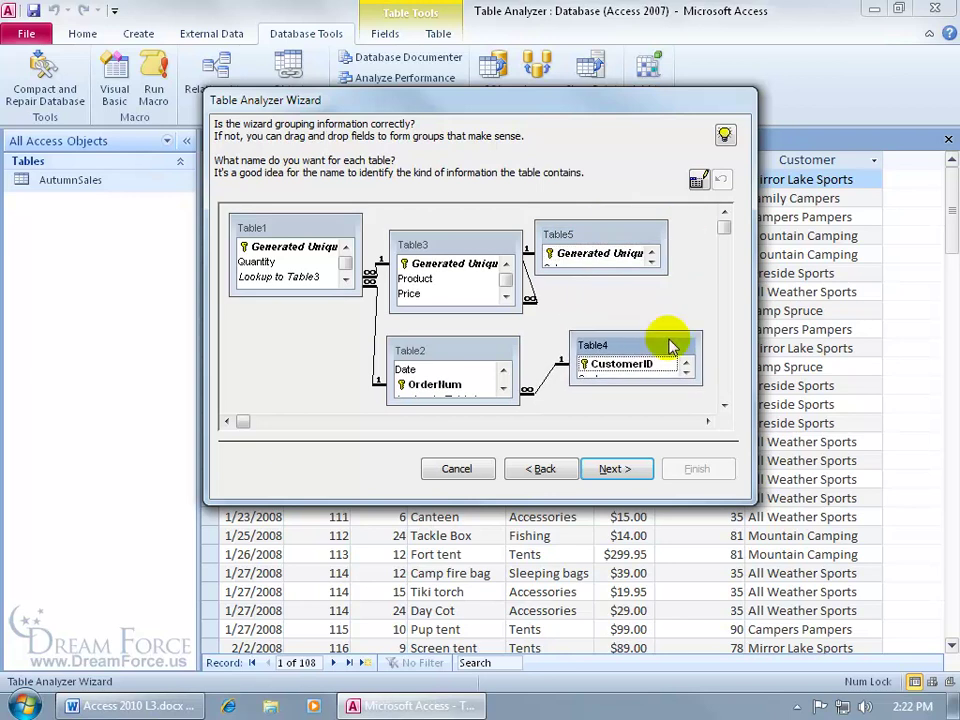
drag(570, 236, 606, 238)
drag(491, 233, 476, 223)
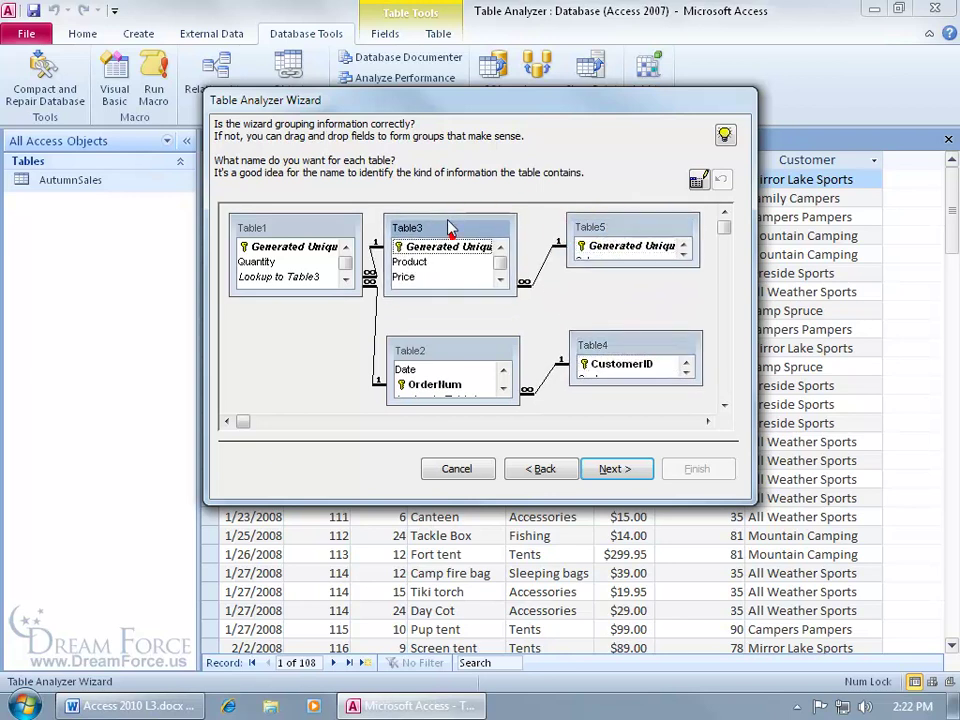
drag(432, 291, 432, 303)
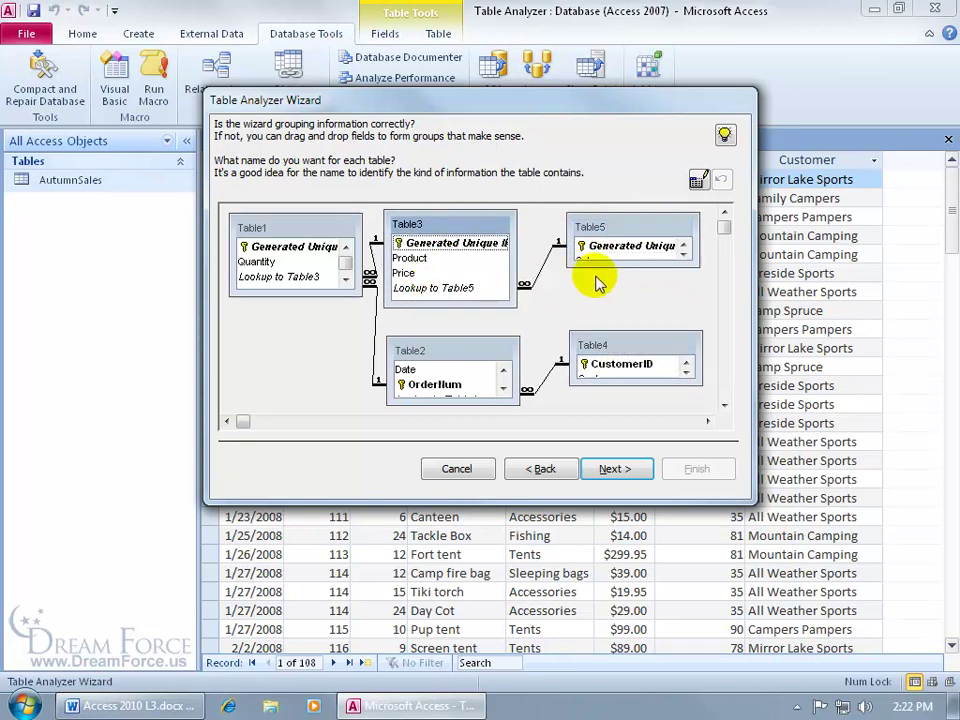
drag(606, 265, 609, 274)
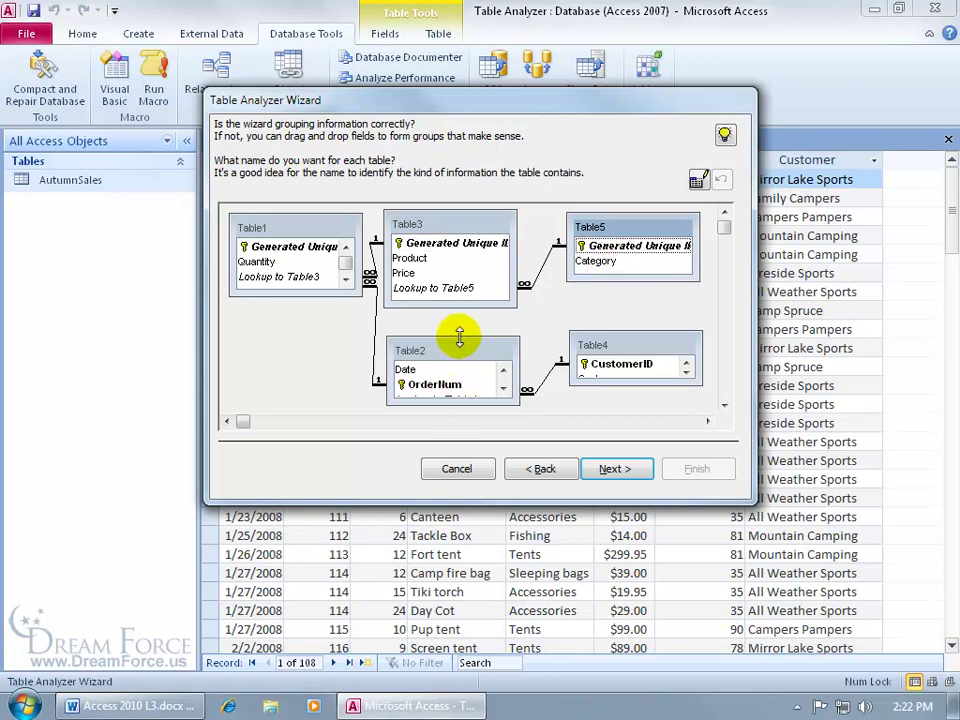
drag(455, 337, 457, 318)
drag(628, 388, 621, 402)
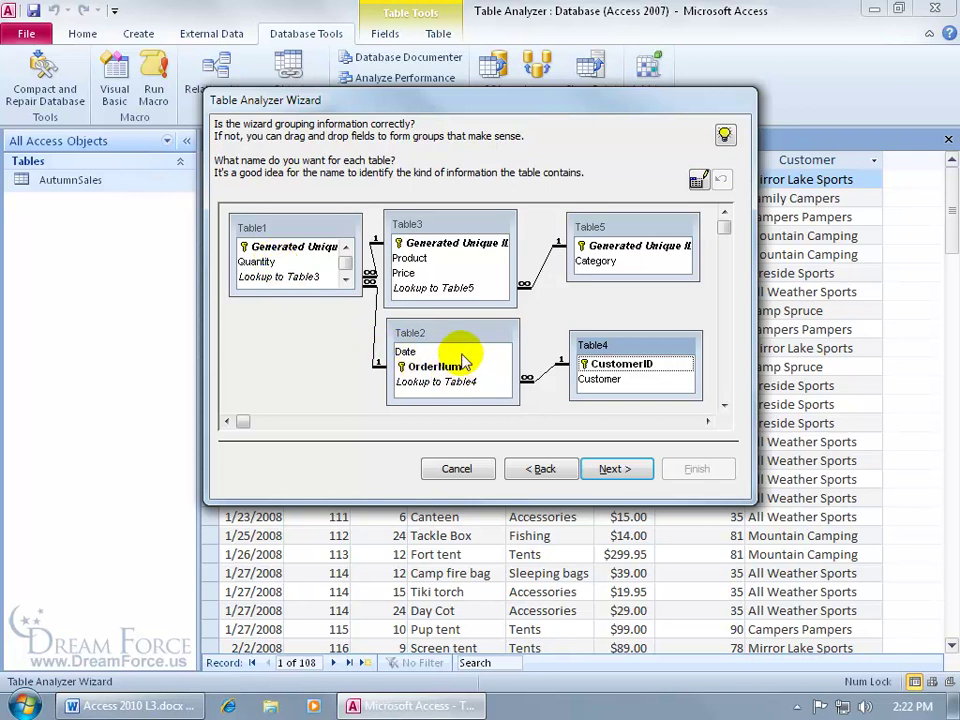
drag(256, 261, 421, 364)
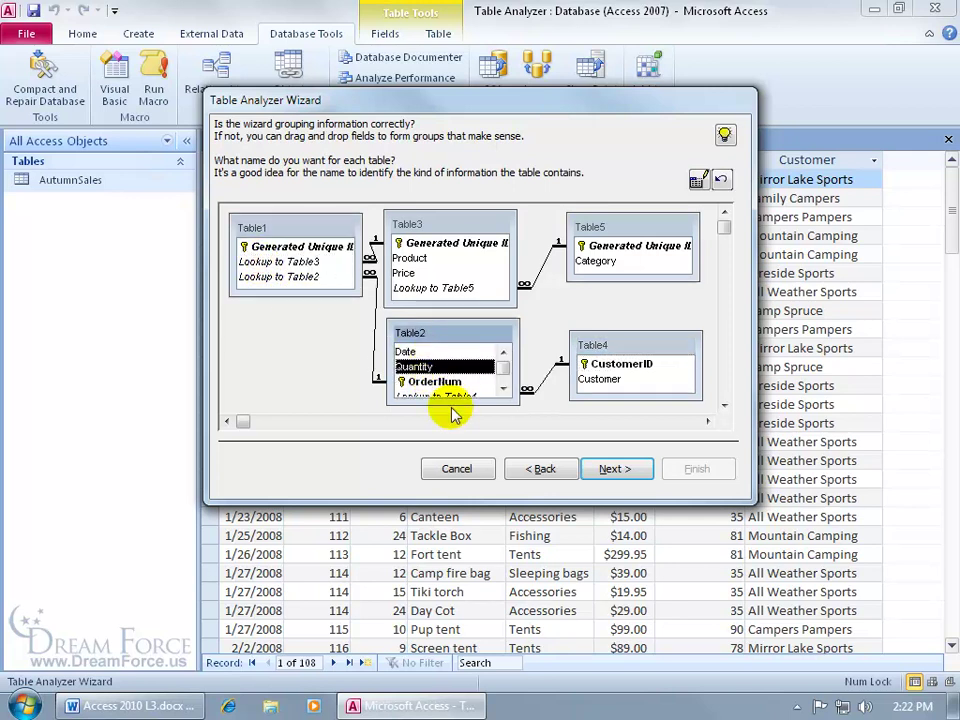
click(280, 224)
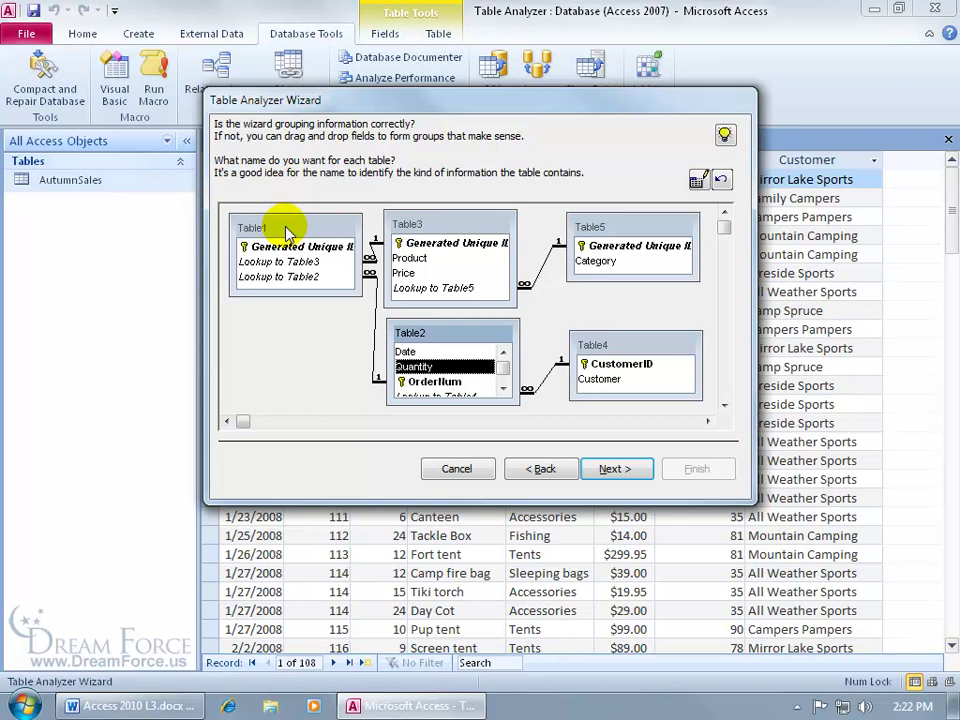
click(285, 230)
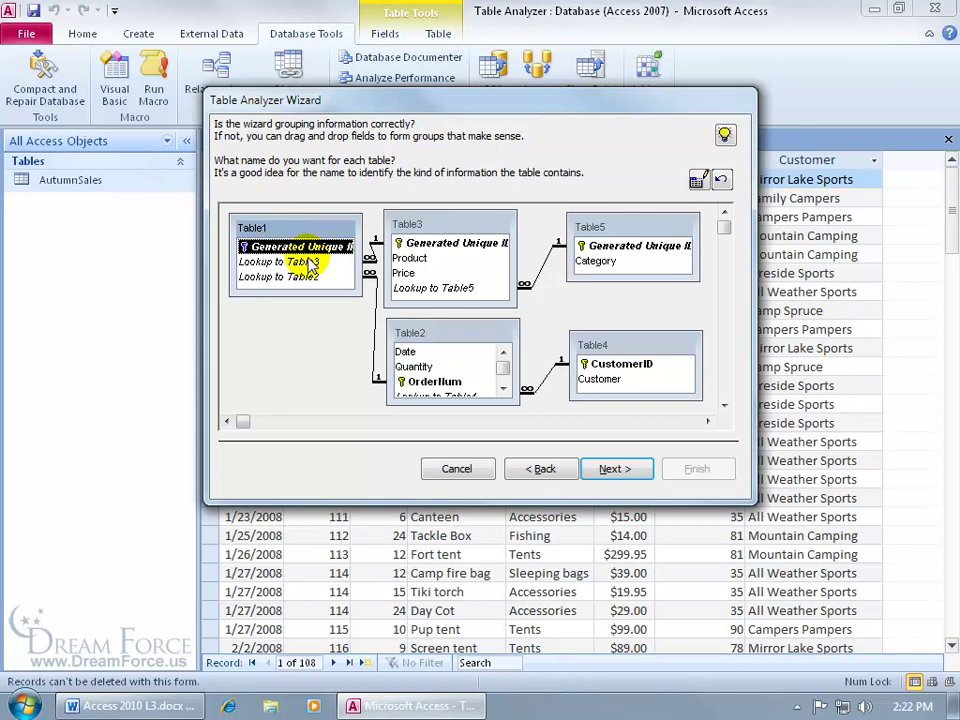
click(722, 180)
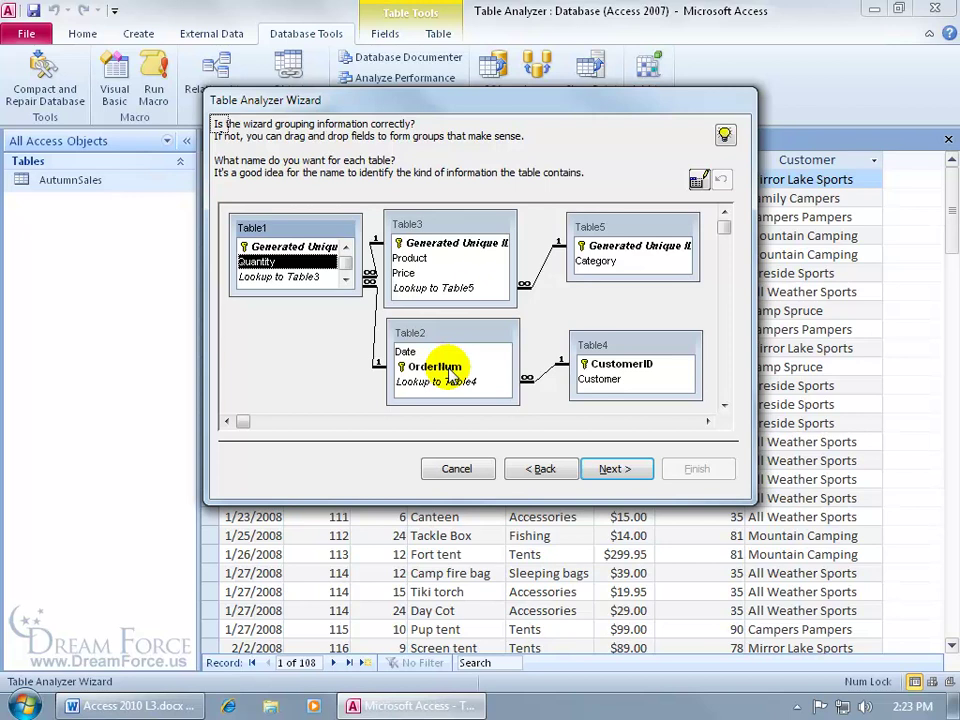
Rename Table1, Table2 and Table3 to tblOrderDetails, tblOrders and tblProducts
click(300, 240)
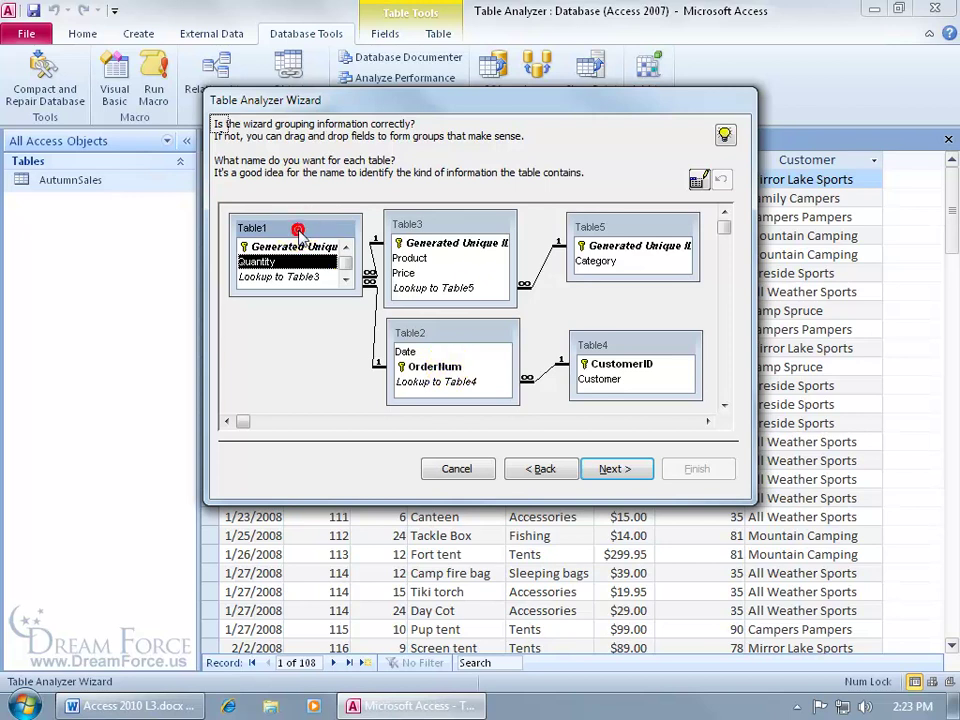
click(698, 181)
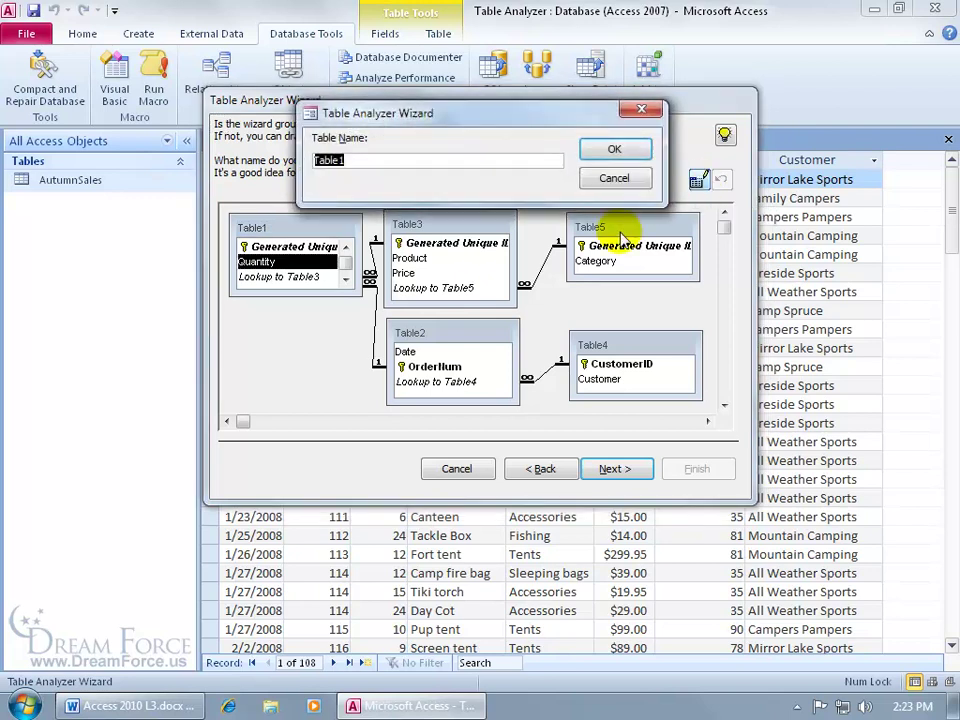
text(tblOr)
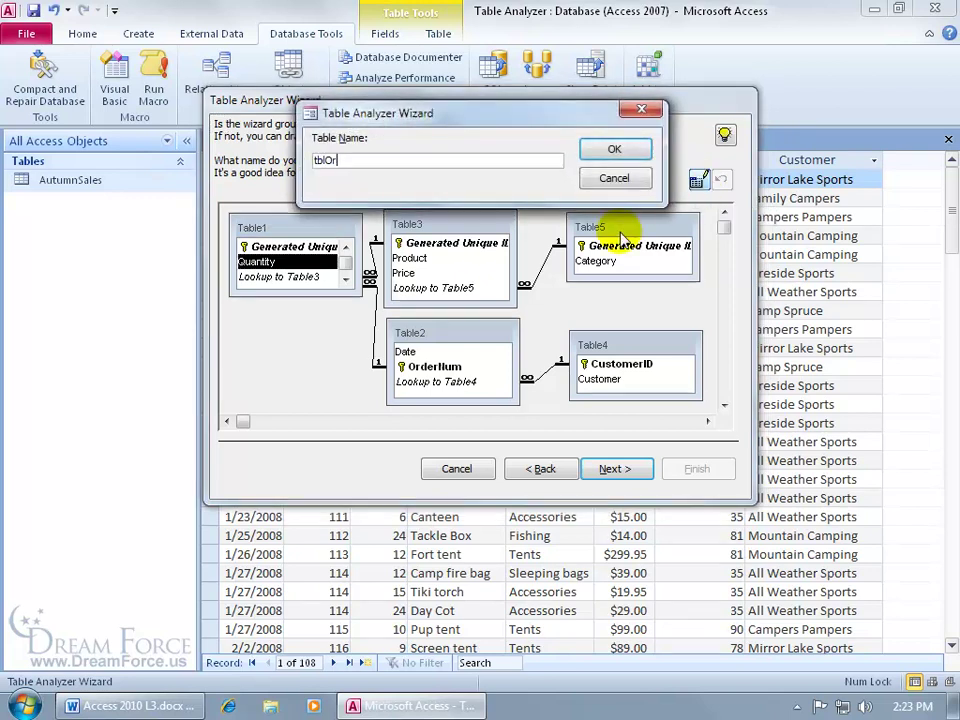
text(derDetails)
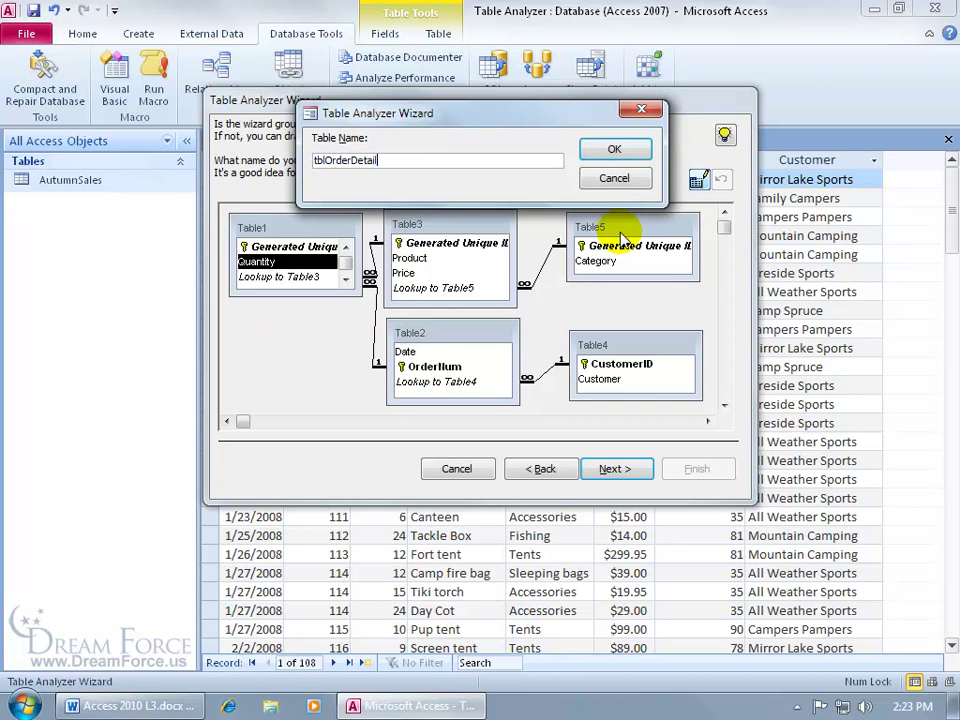
key(Return)
click(482, 333)
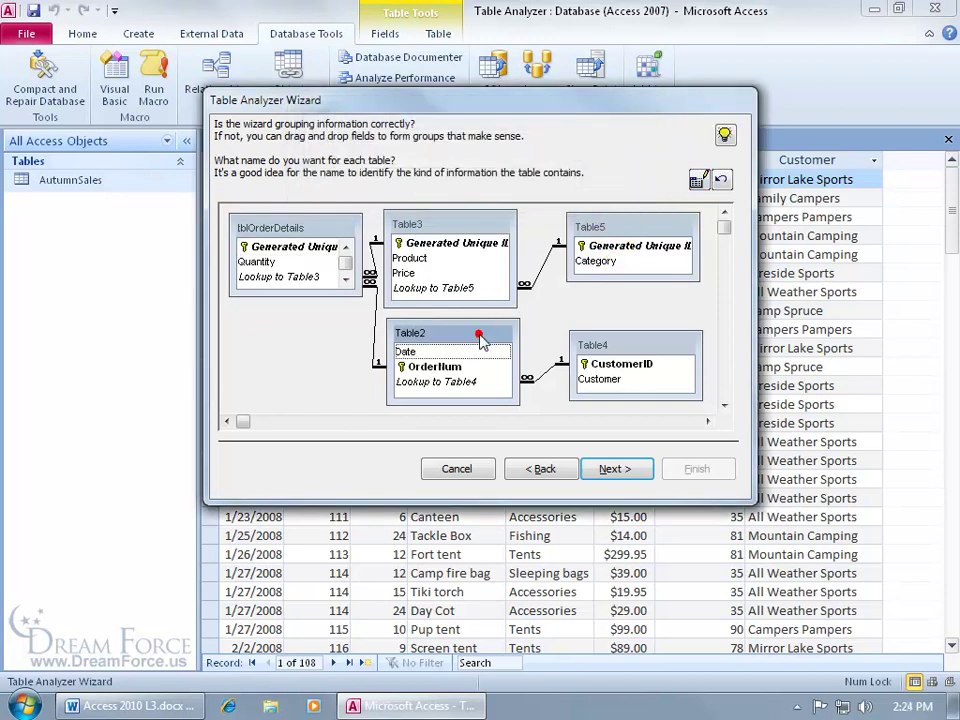
click(700, 179)
text(tblOrders)
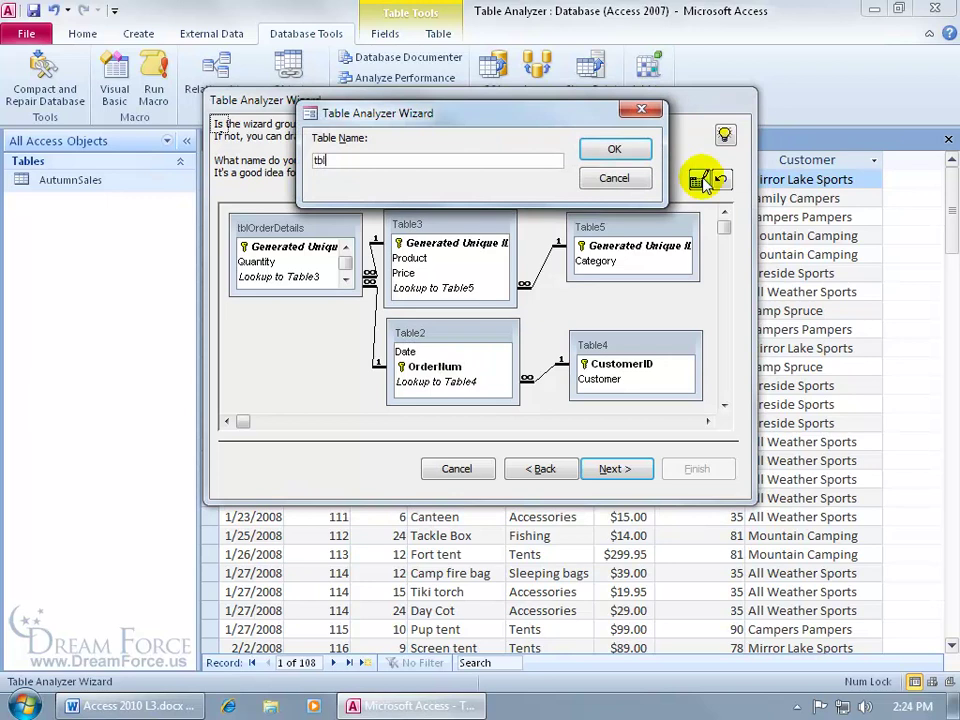
key(Return)
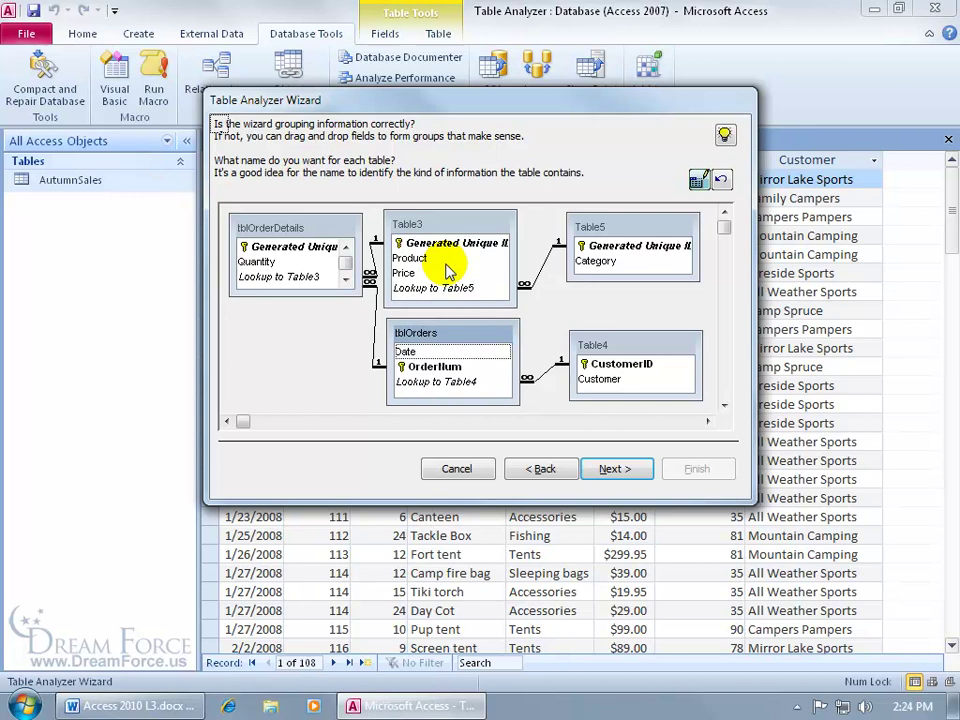
click(464, 223)
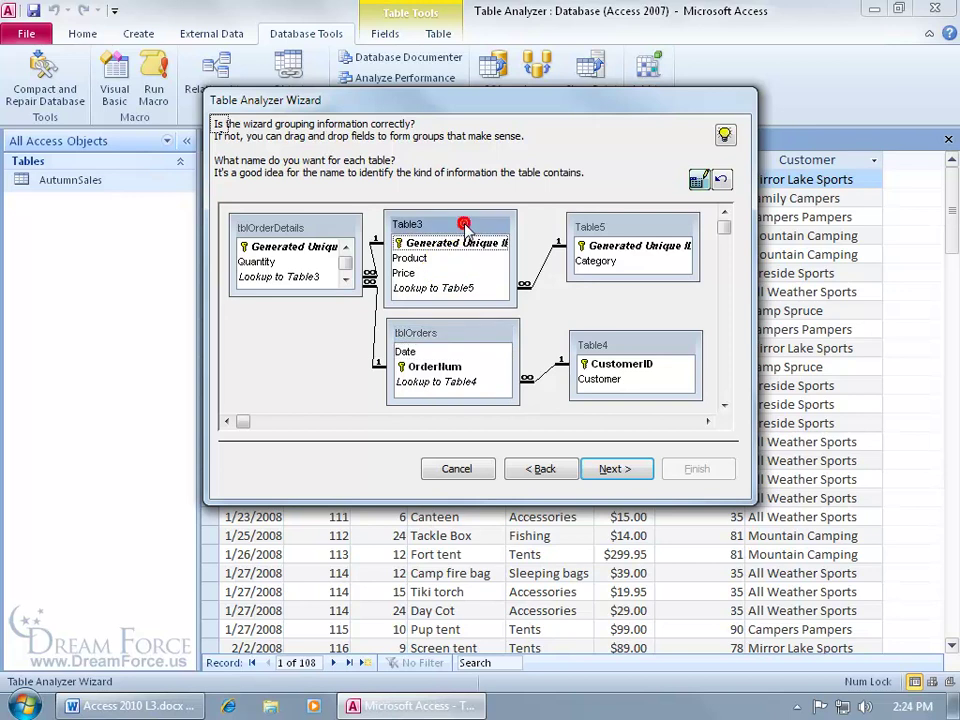
click(697, 180)
text(tblProducts)
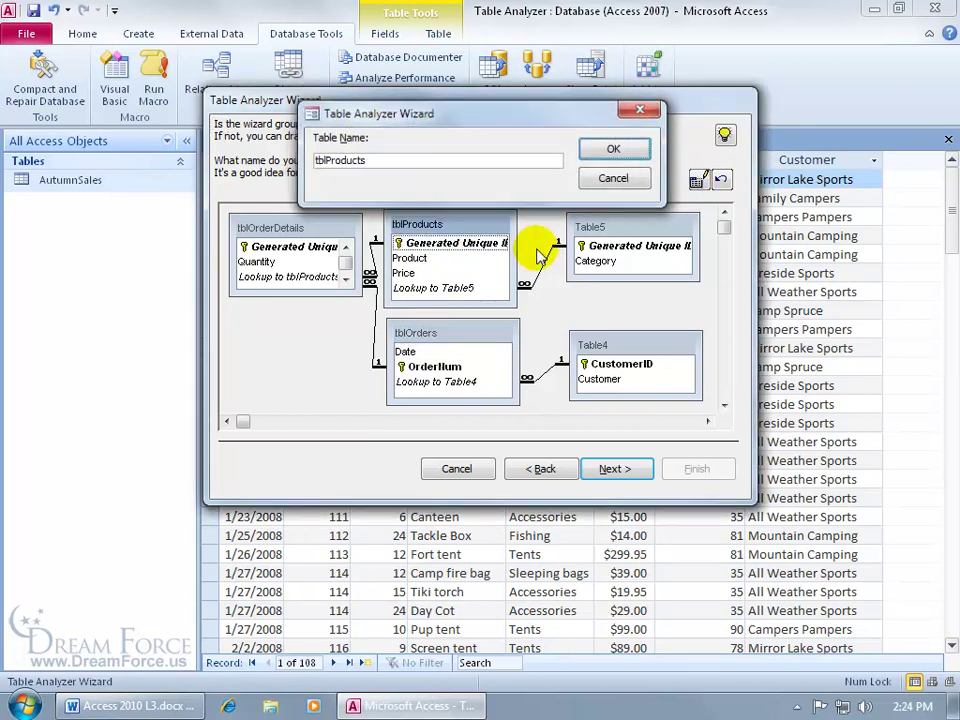
key(Return)
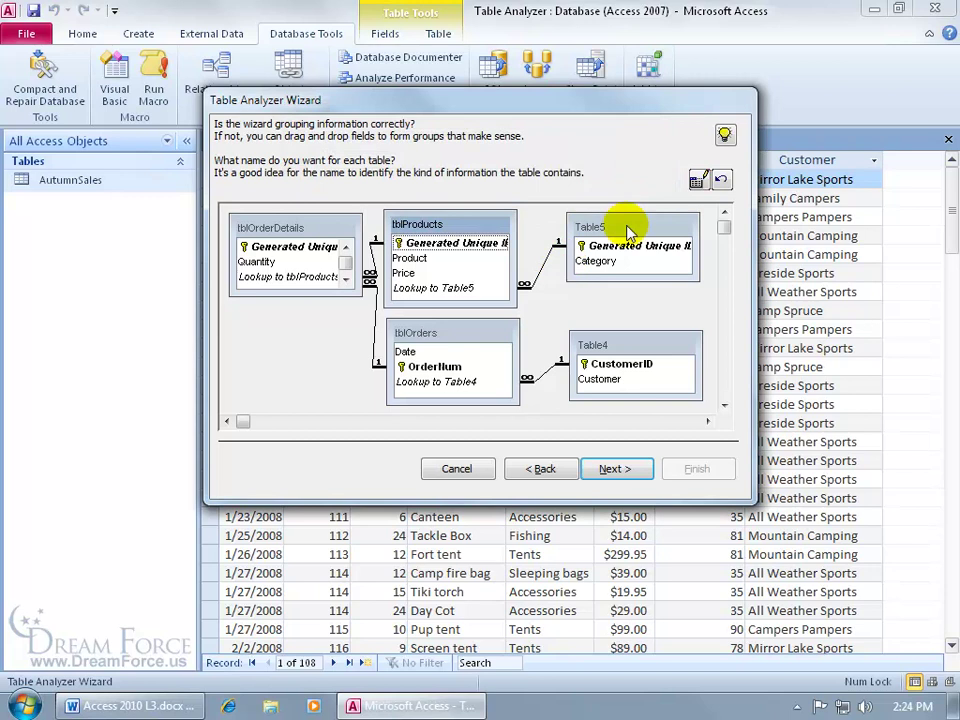
Rename Table5 to tblCategory and Table4 to tblCustomers
click(628, 227)
click(697, 180)
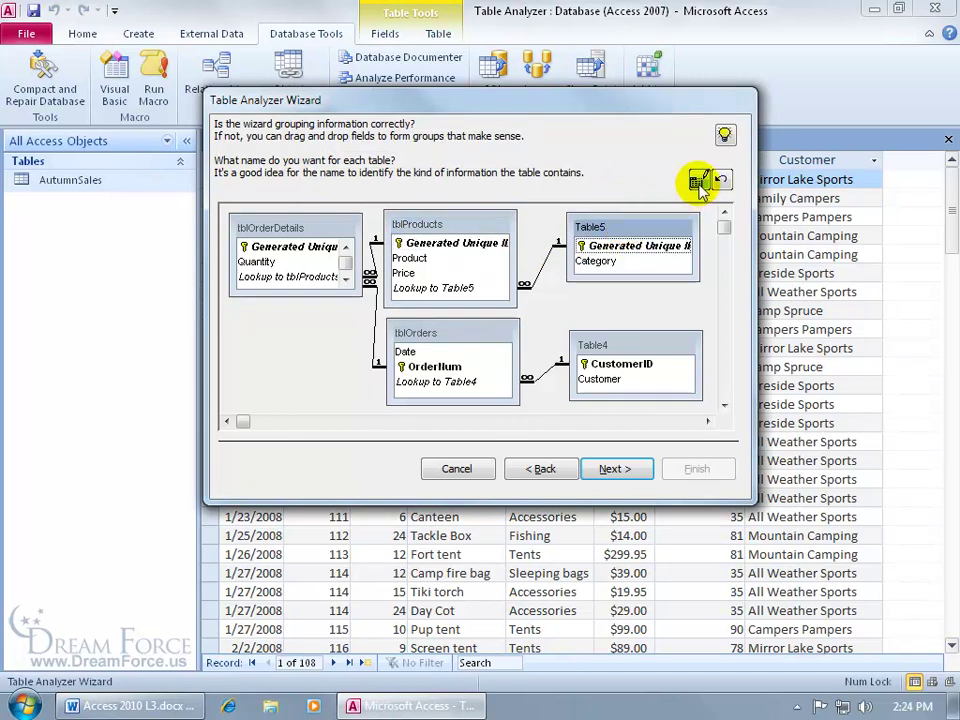
text(tblCategory)
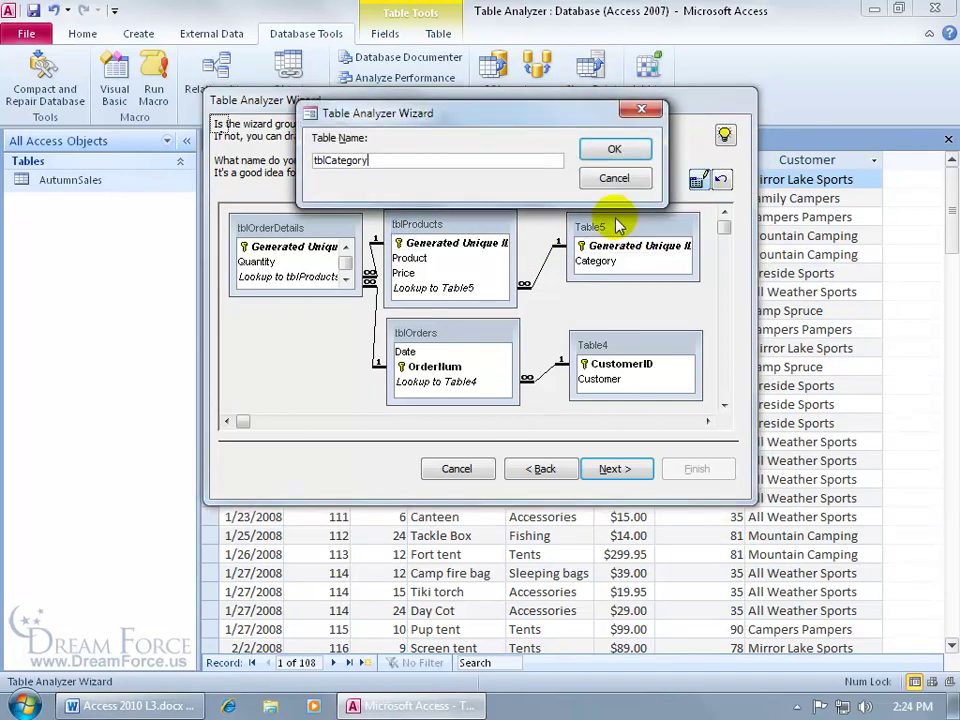
key(Return)
click(638, 345)
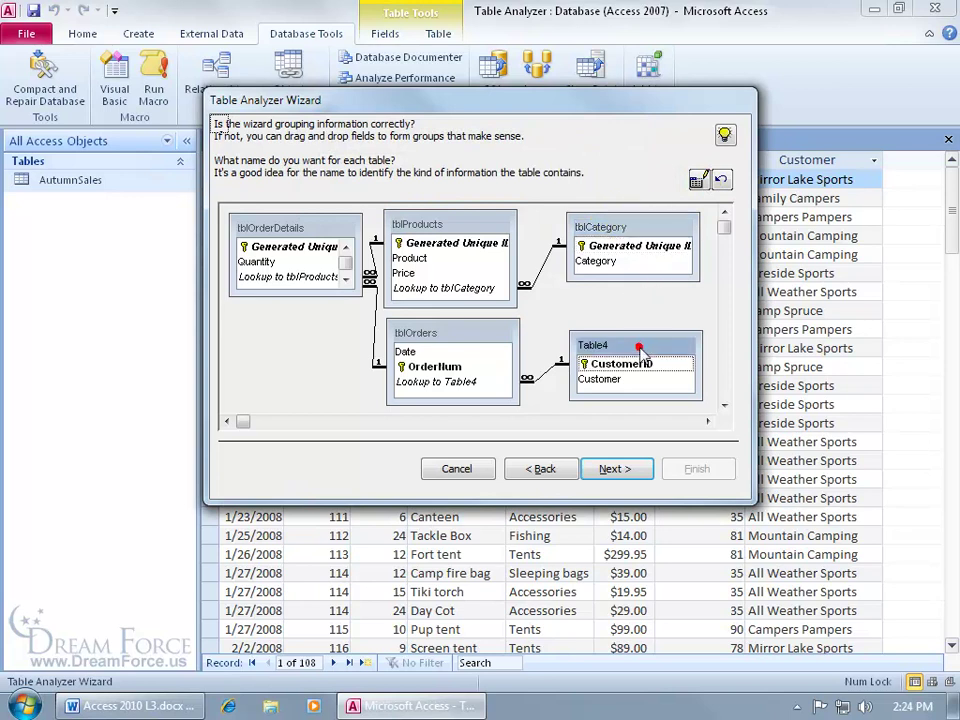
click(700, 183)
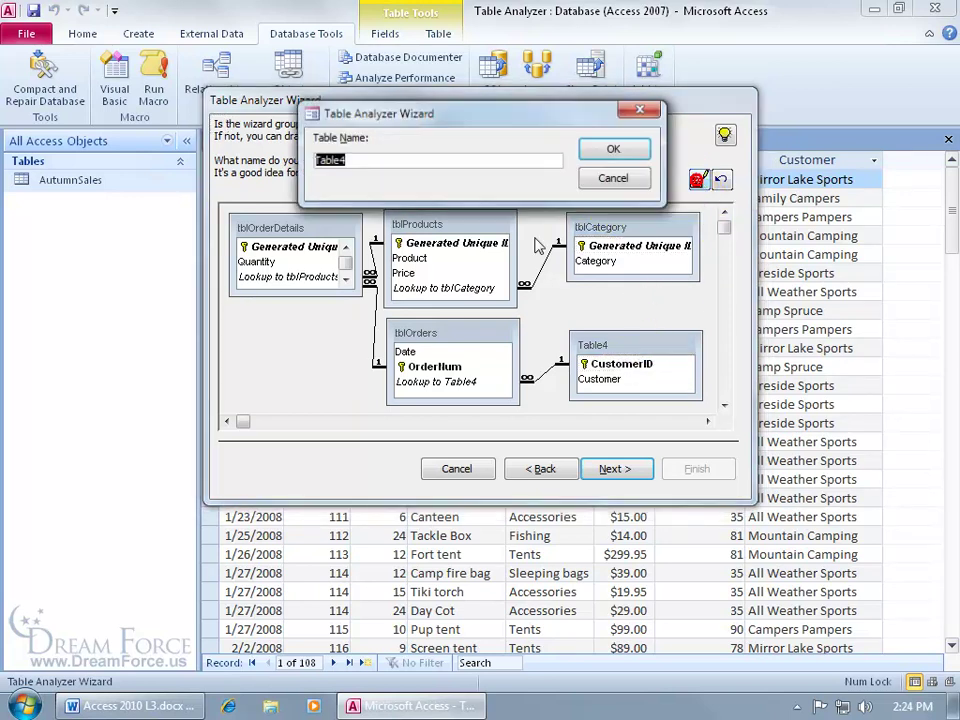
text(tblCustomers)
key(Return)
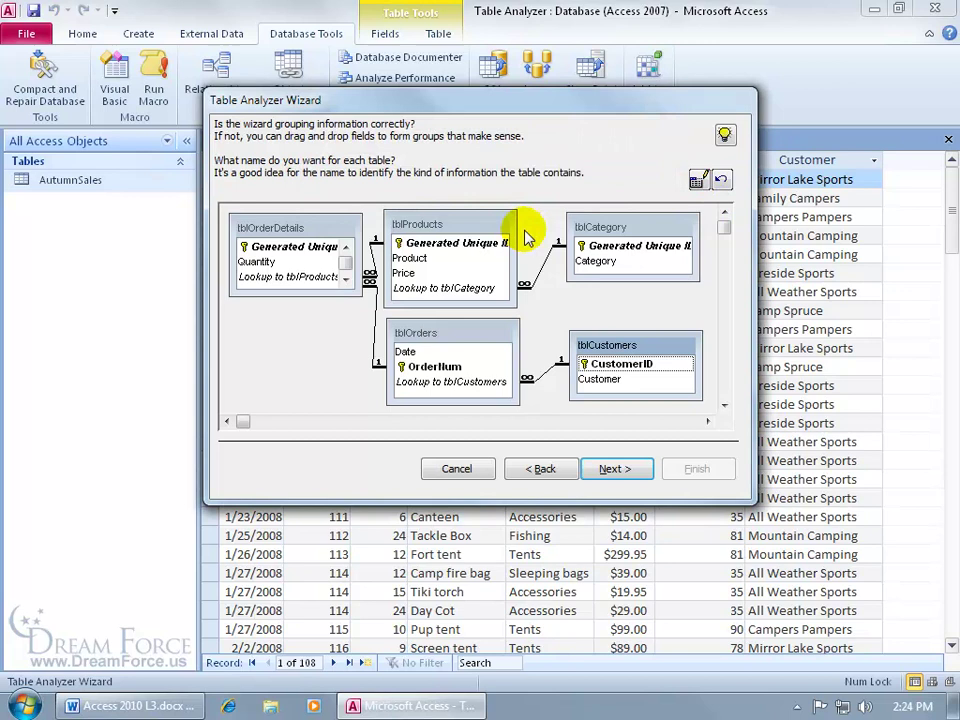
Add a generated key to tblOrders, undo it to keep OrderNum, and continue
click(615, 468)
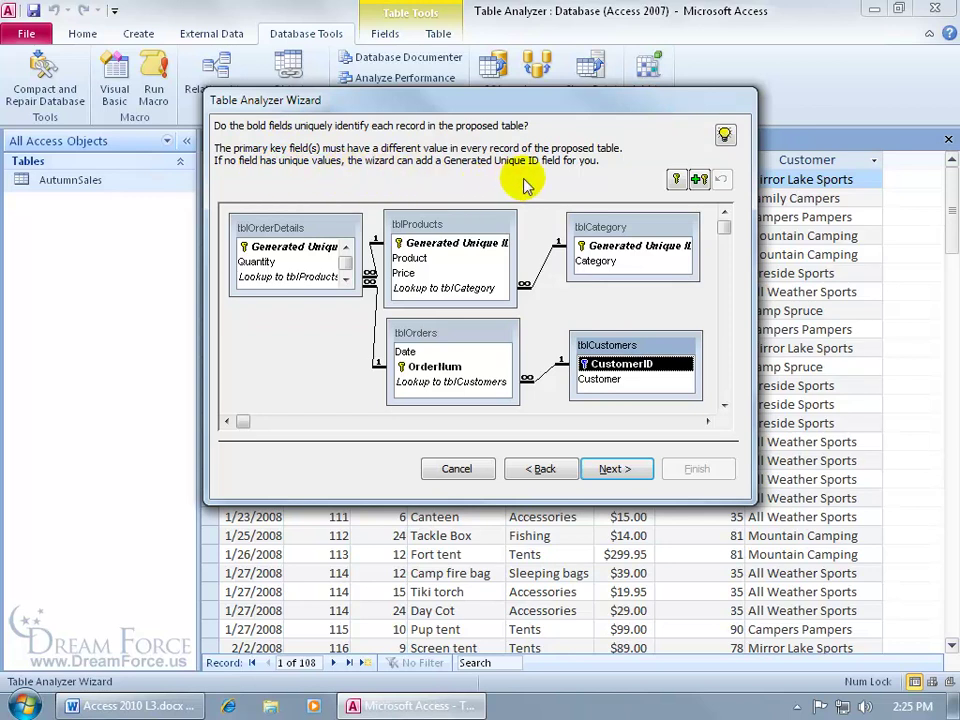
click(428, 352)
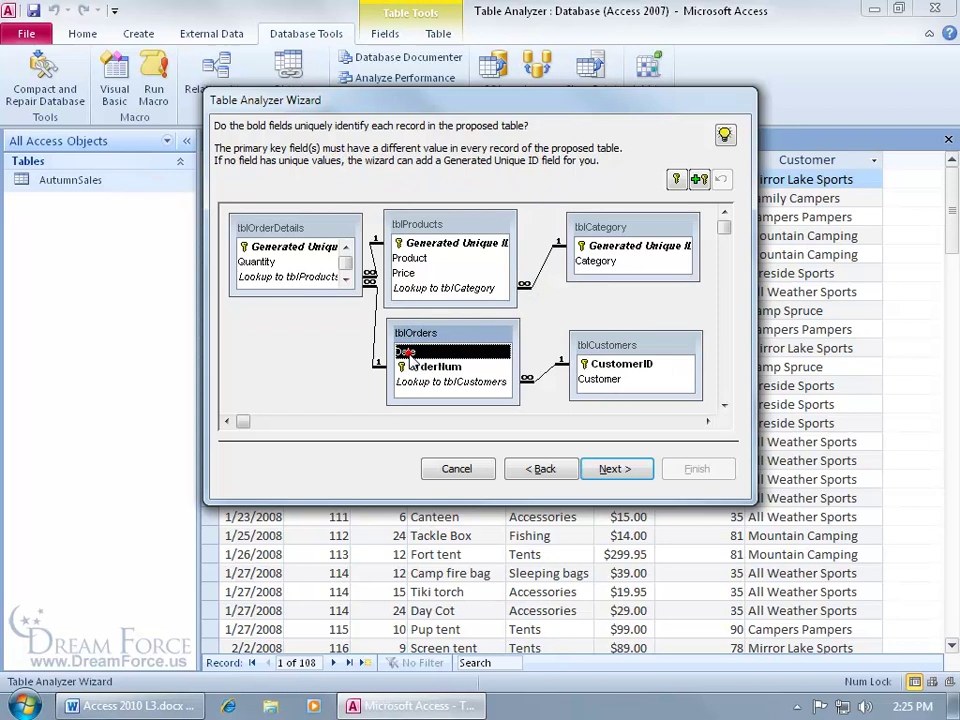
click(699, 180)
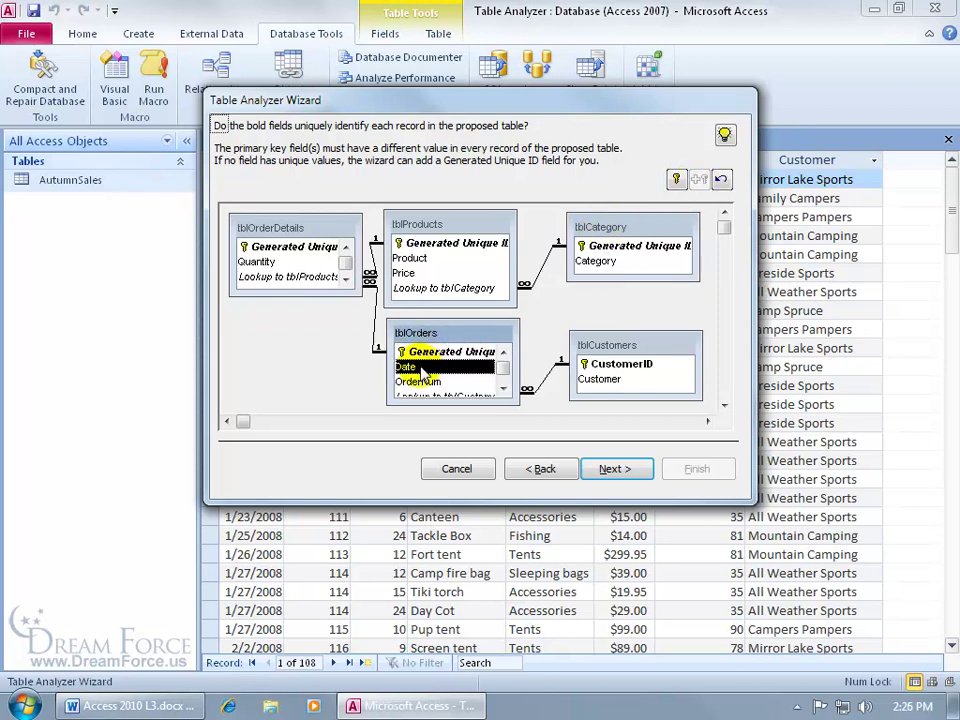
click(717, 184)
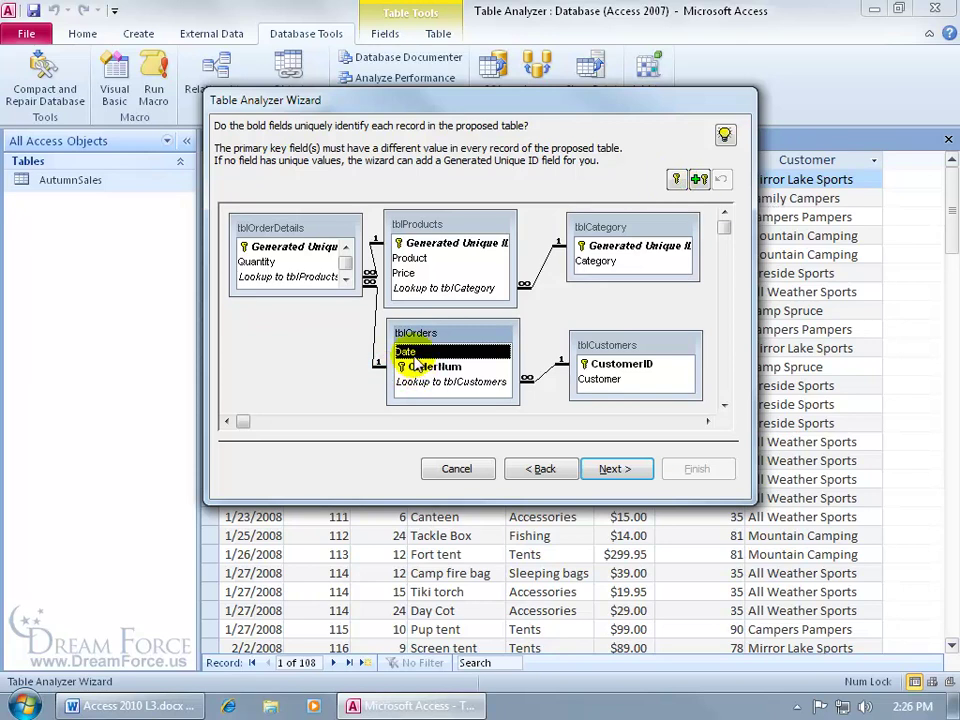
click(615, 468)
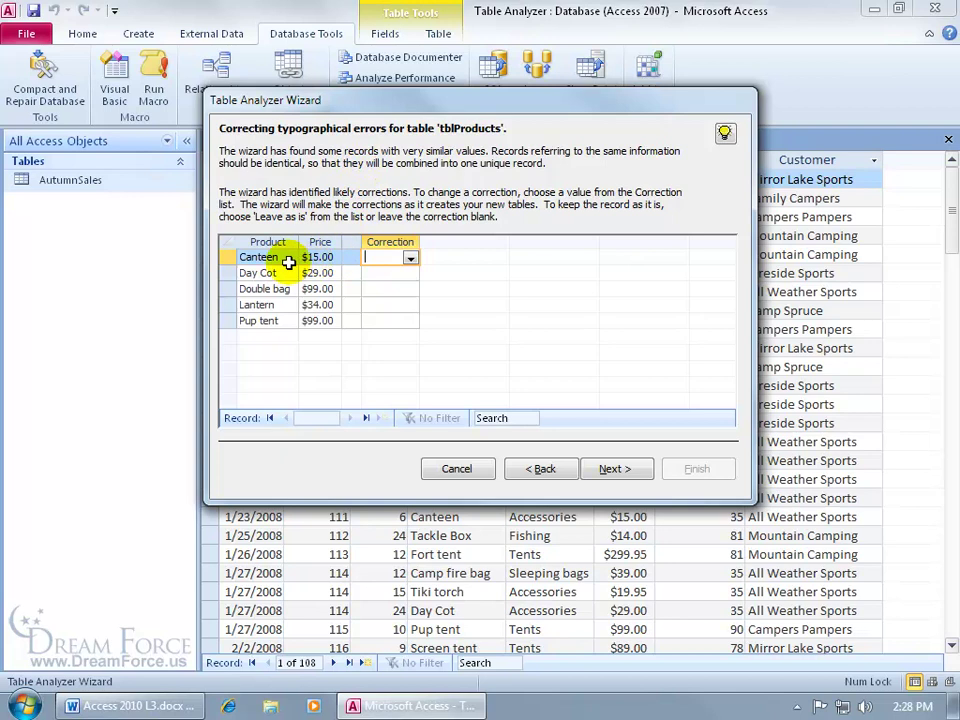
Set (Leave as is) for Canteen, Day Cot, Double bag, Lantern and Pup tent, then continue
click(410, 258)
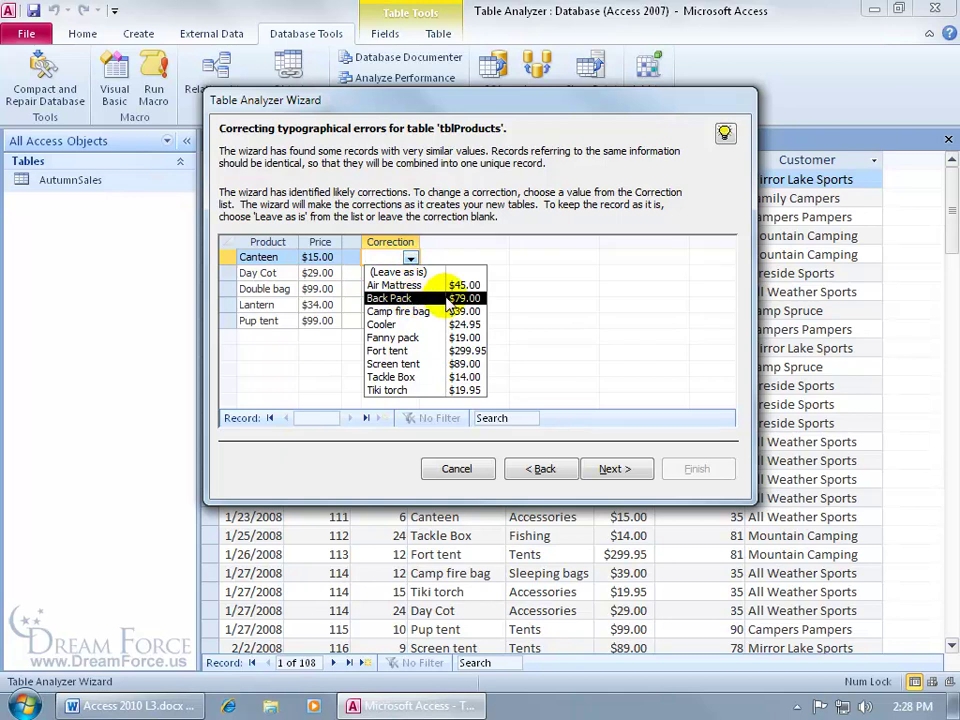
click(420, 273)
click(409, 272)
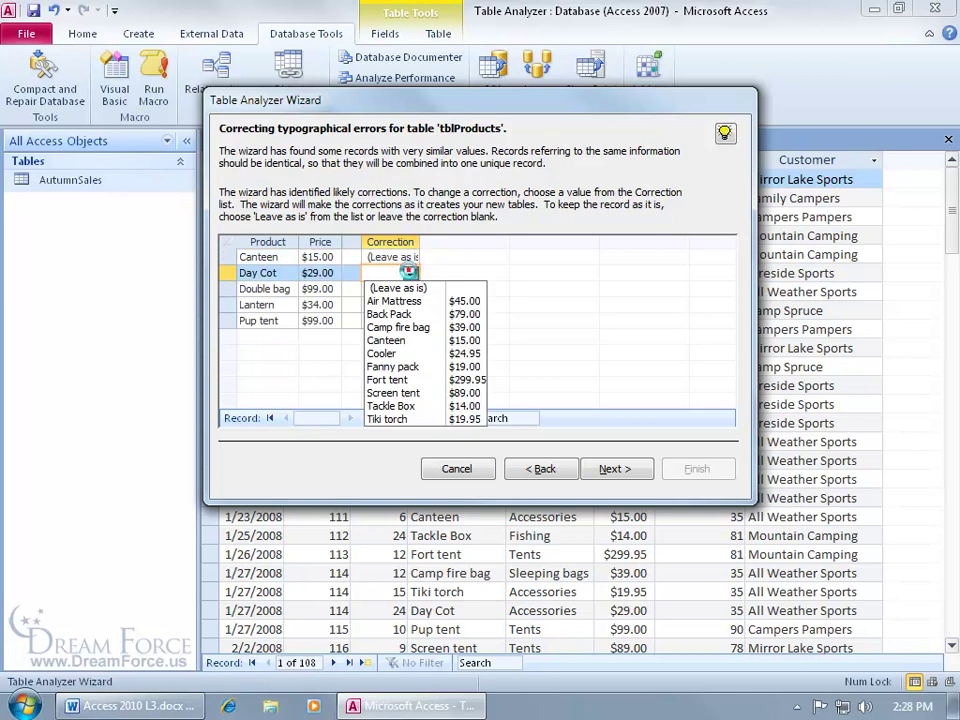
click(420, 288)
click(409, 289)
click(418, 303)
click(410, 306)
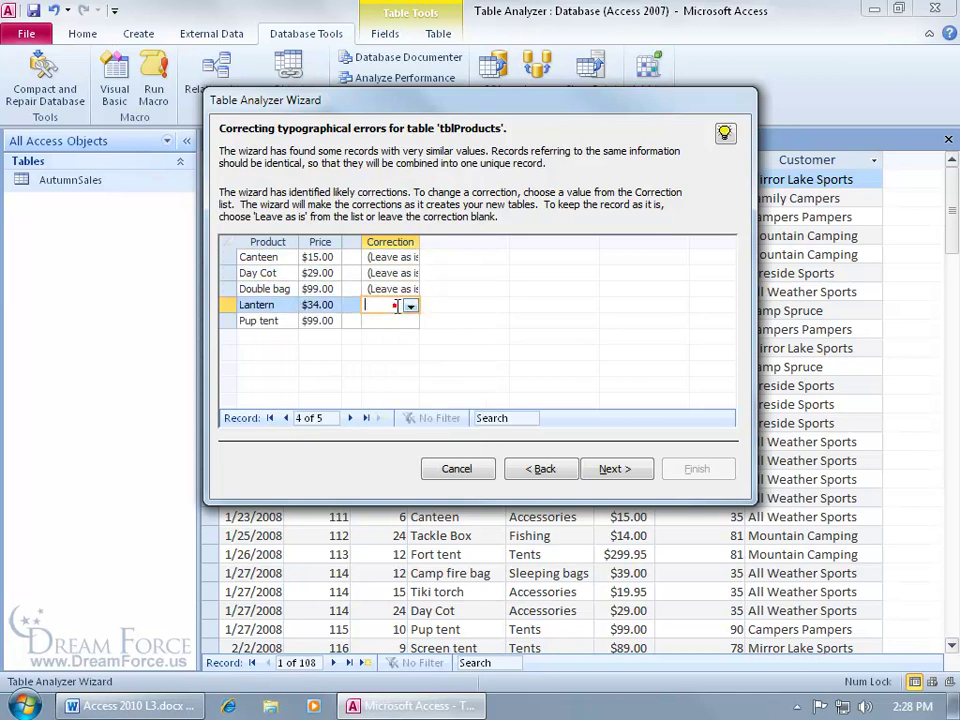
click(410, 306)
click(398, 320)
click(398, 321)
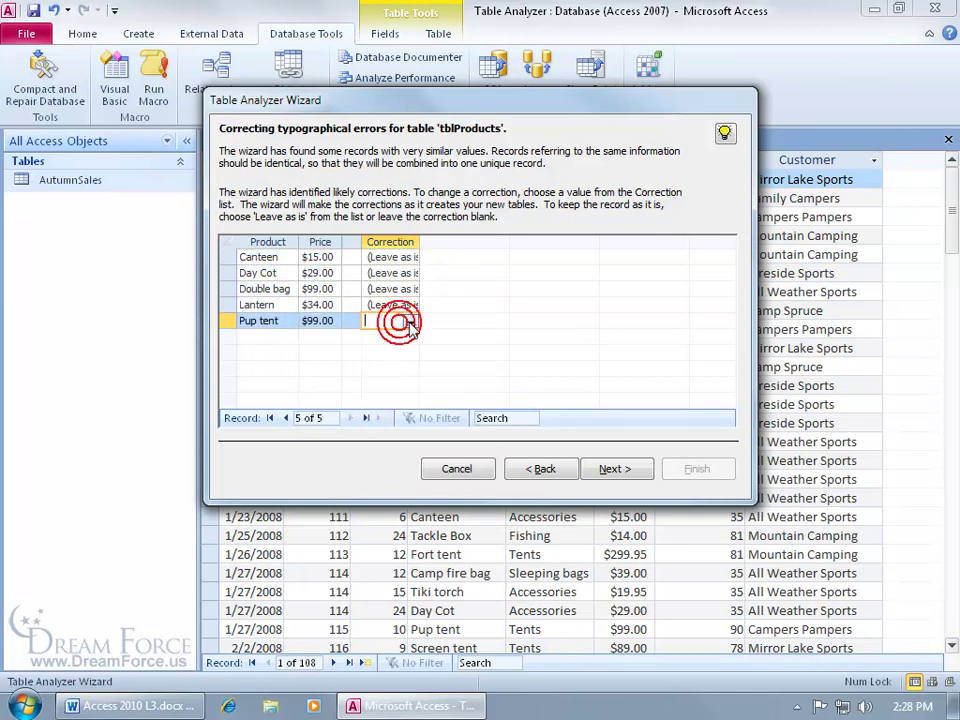
click(410, 321)
click(406, 336)
click(617, 469)
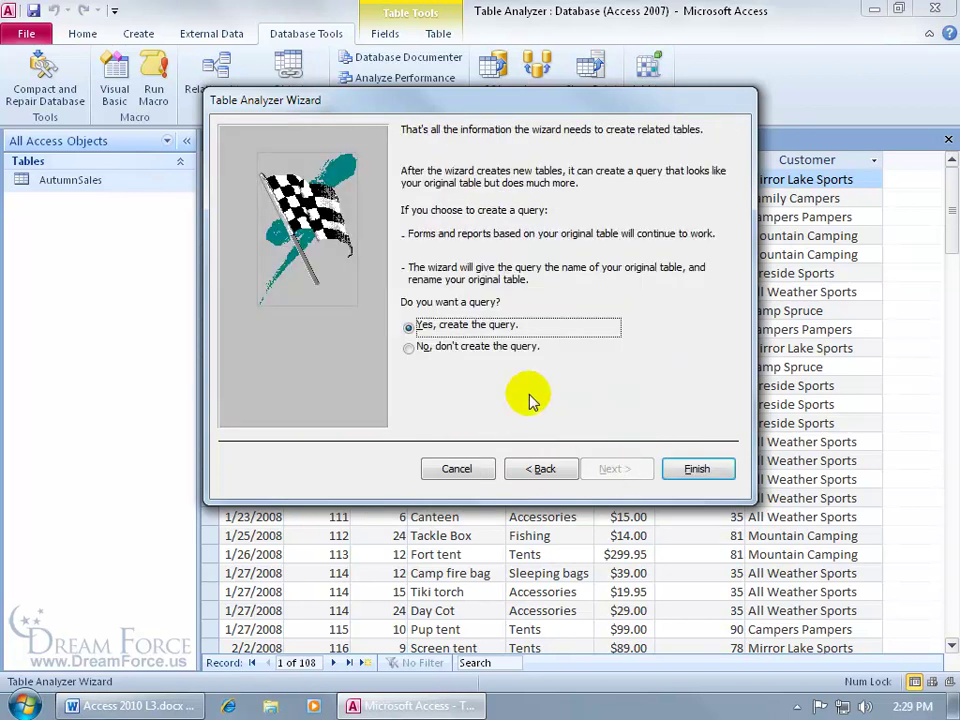
Choose 'No, don't create the query', finish the wizard, and dismiss the TileHorizontally message
click(410, 349)
click(697, 469)
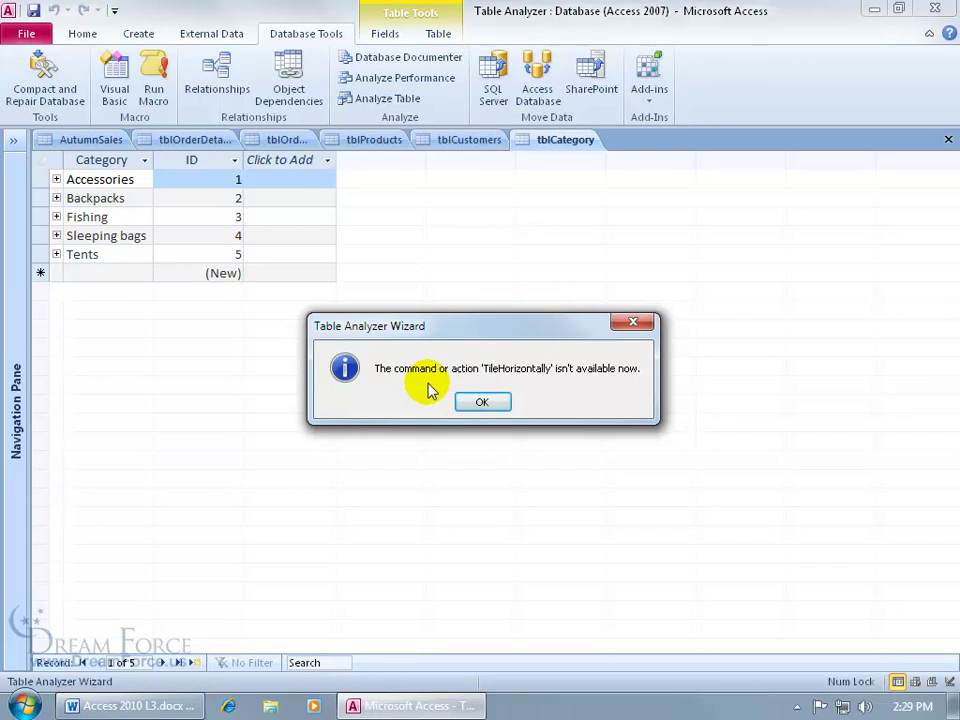
click(482, 400)
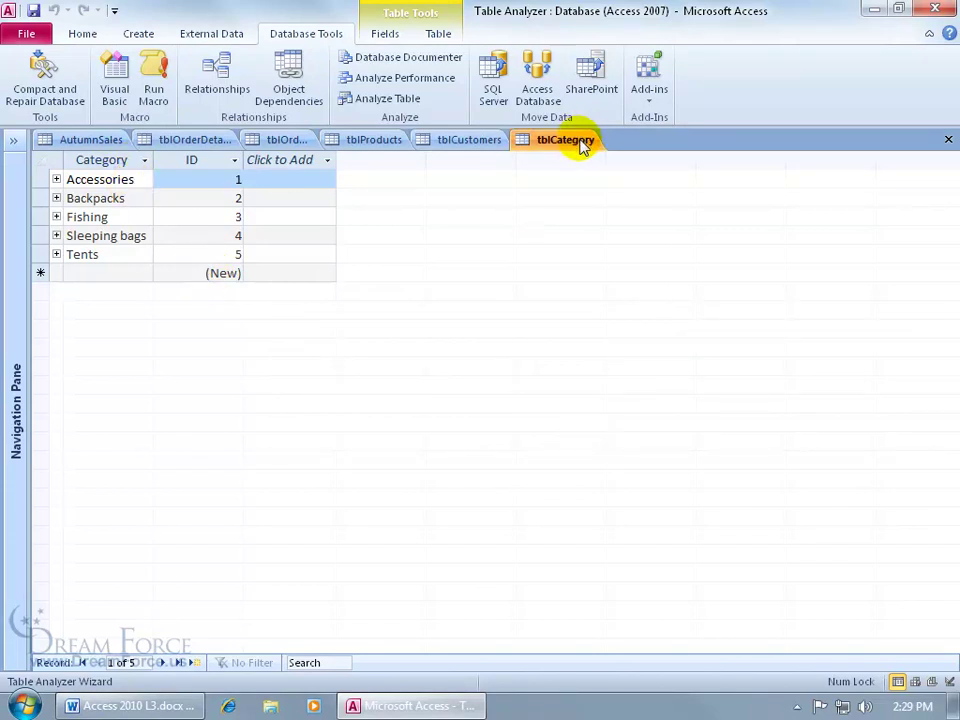
Review tblCustomers, tblProducts, tblOrders and tblOrderDetails, then reopen AutumnSales with the Navigation Pane expanded
click(487, 143)
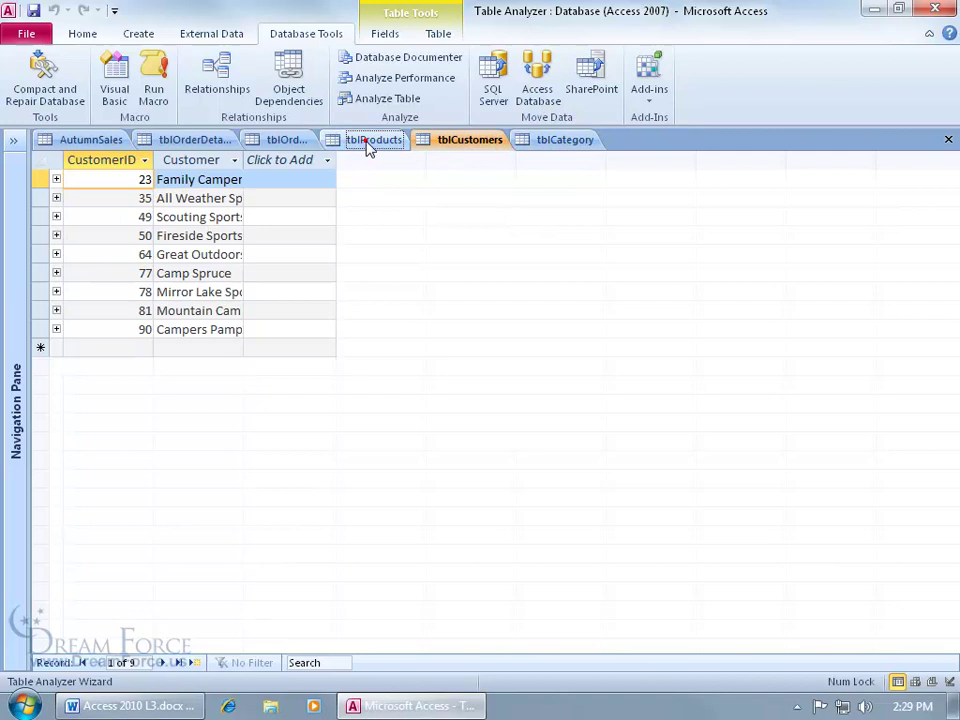
click(370, 145)
click(287, 140)
click(201, 139)
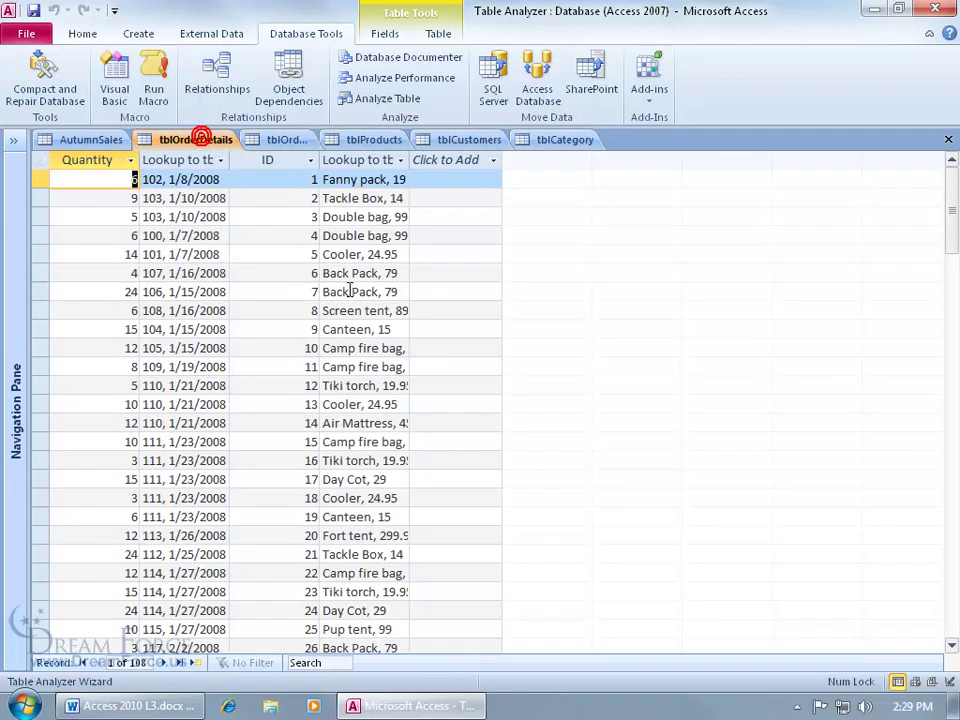
click(92, 140)
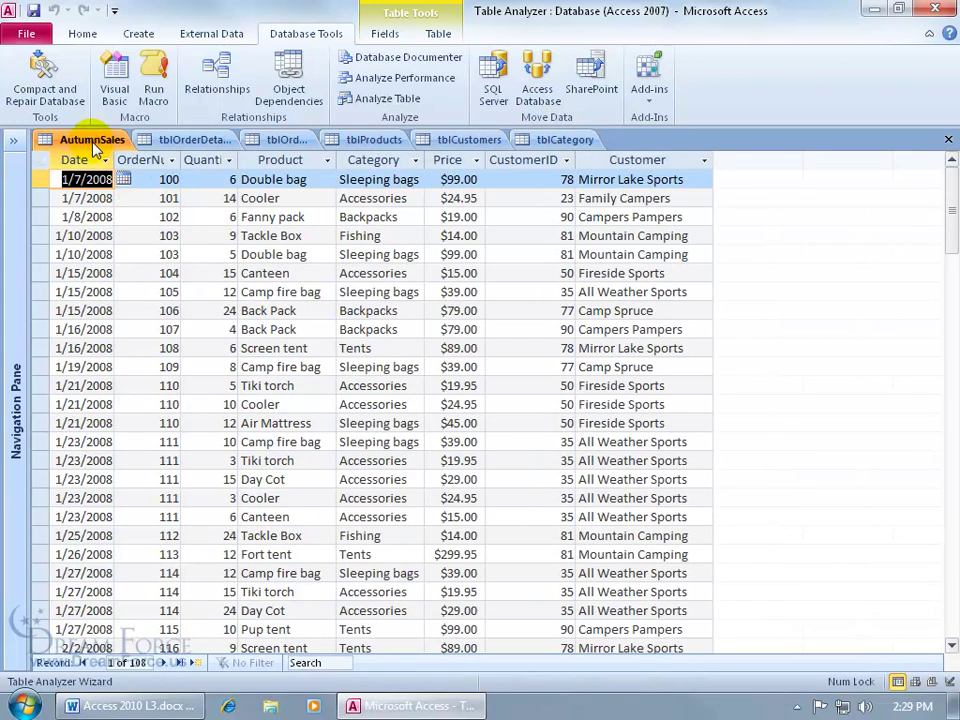
click(16, 146)
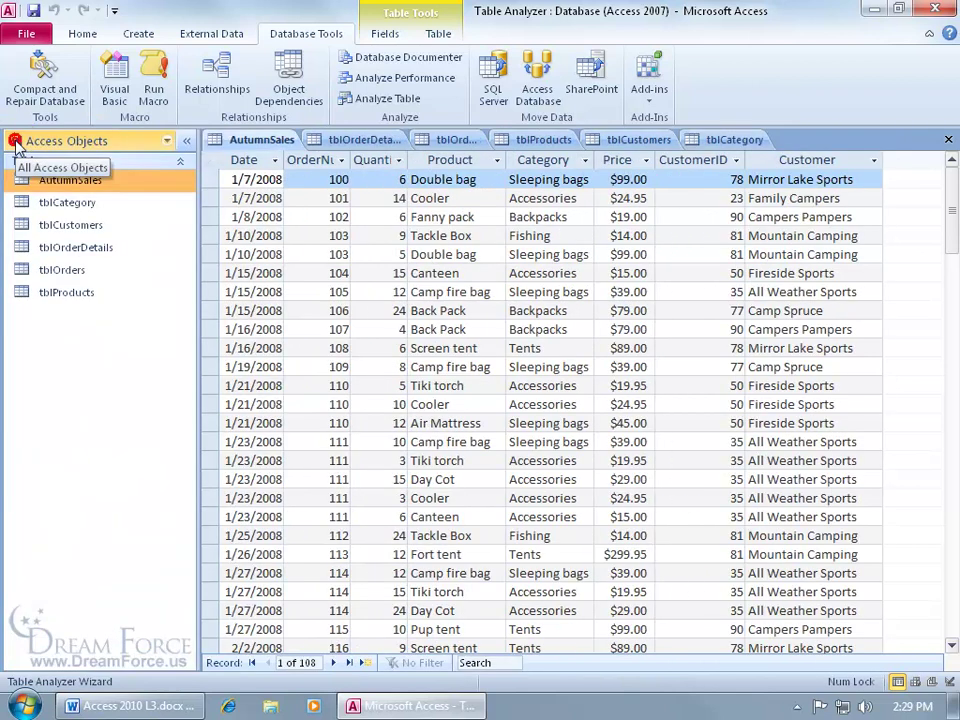